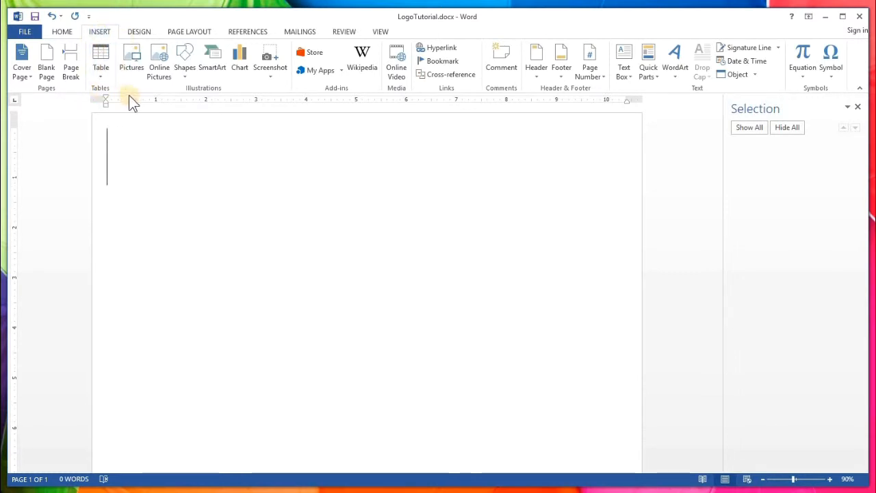
Step: Draw an oval about 5.74" high and 6.55" wide across the middle of the blank page
click(185, 69)
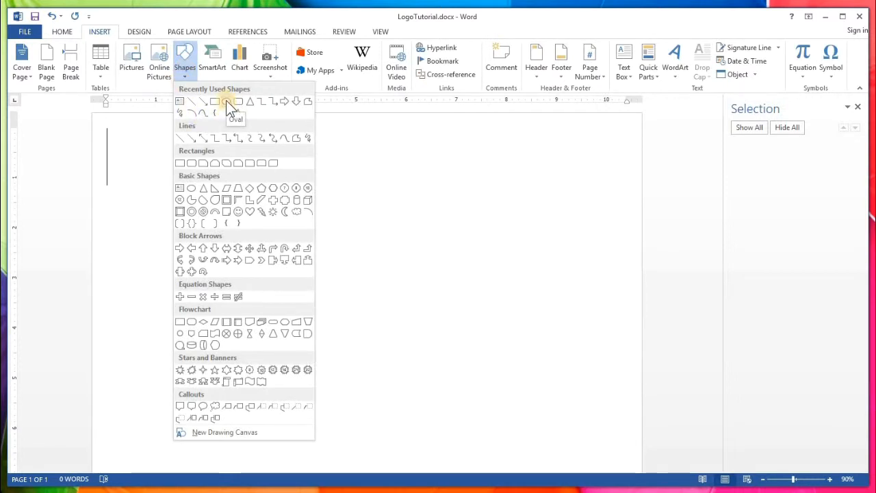
click(226, 101)
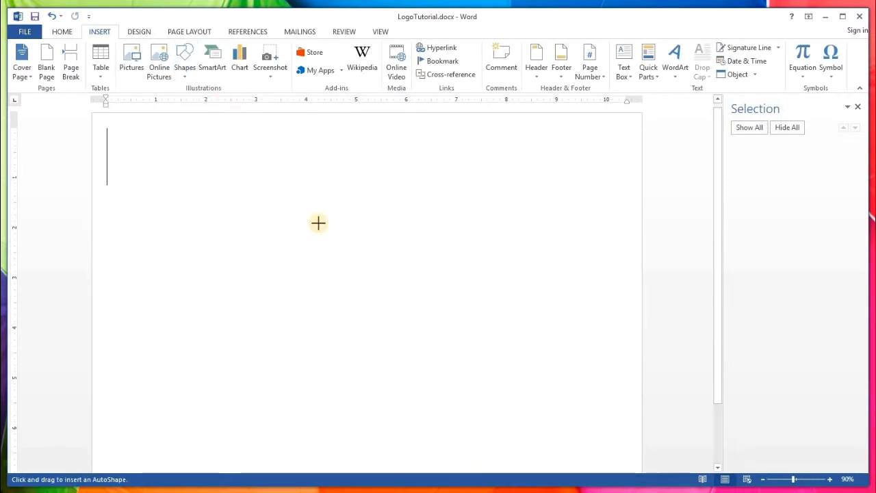
click(183, 152)
drag(220, 151, 500, 171)
scroll(605, 254, down, 2)
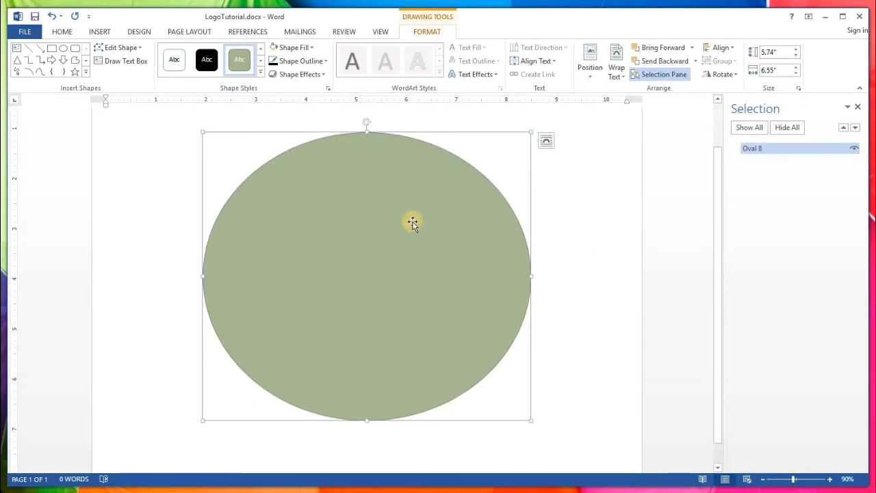
Step: Remove the fill from the oval so only its outline is drawn
right_click(505, 131)
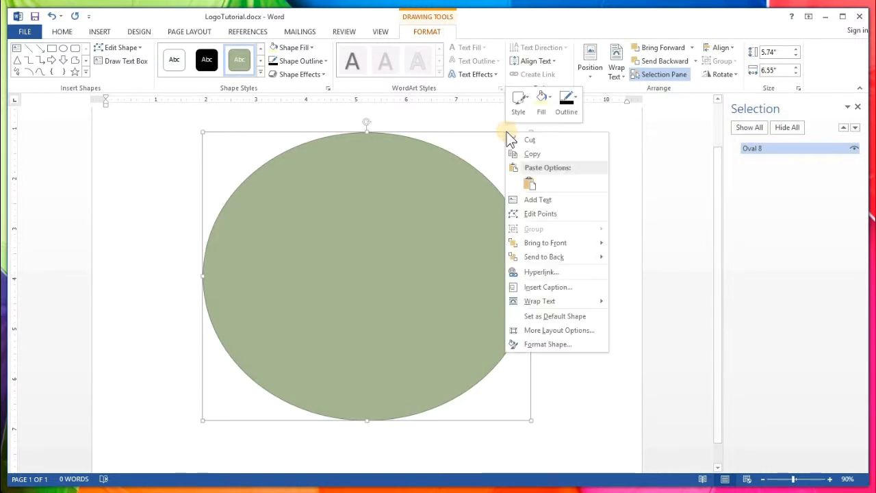
click(552, 97)
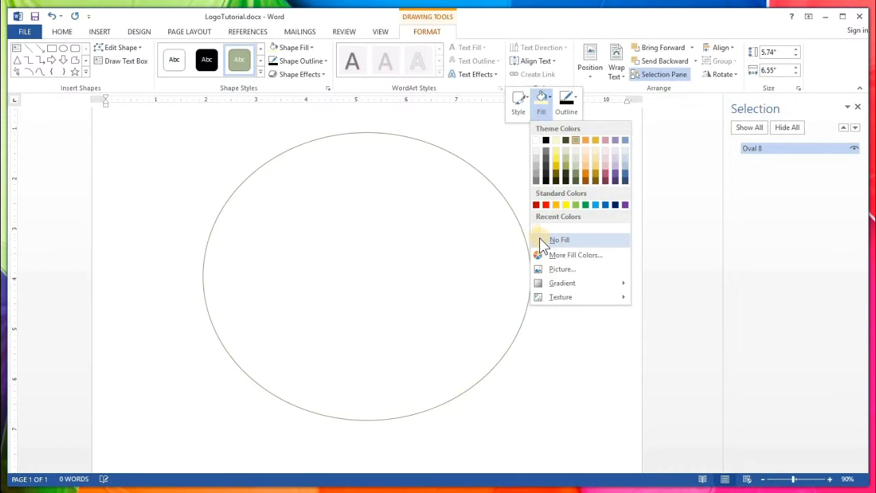
click(541, 239)
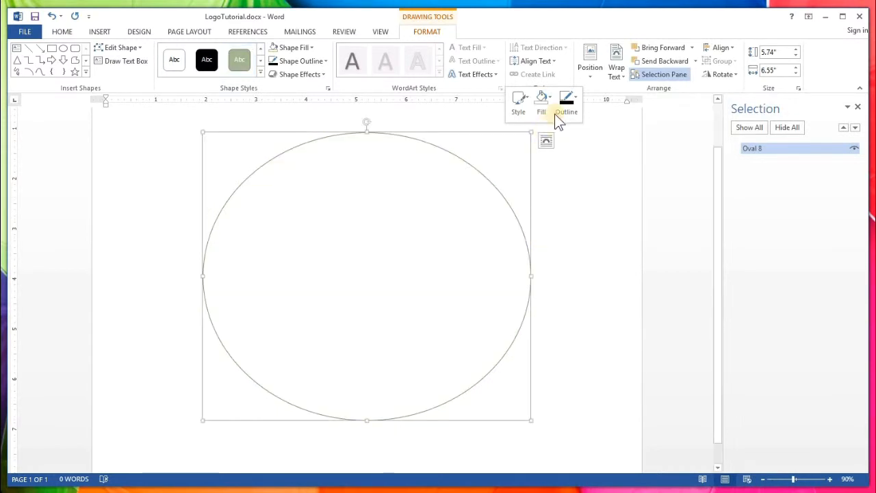
Step: Give the oval a thick outline weight and colour the outline black
click(575, 96)
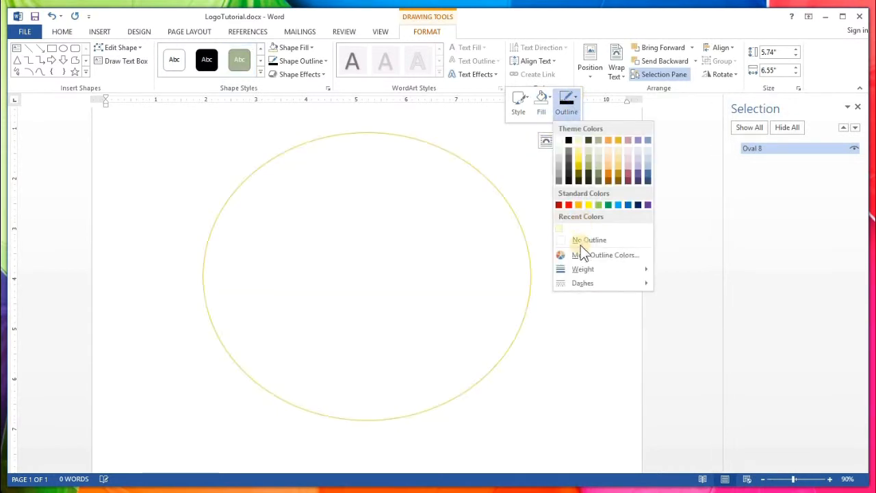
mouse_move(575, 269)
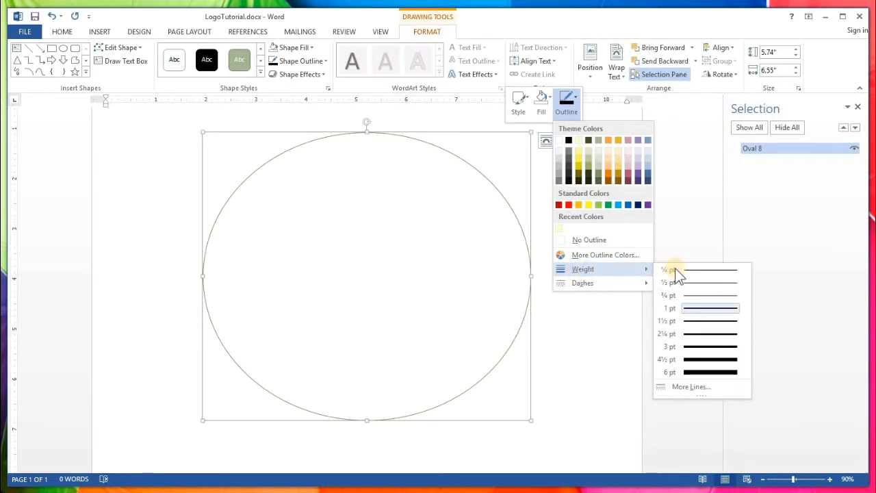
click(704, 366)
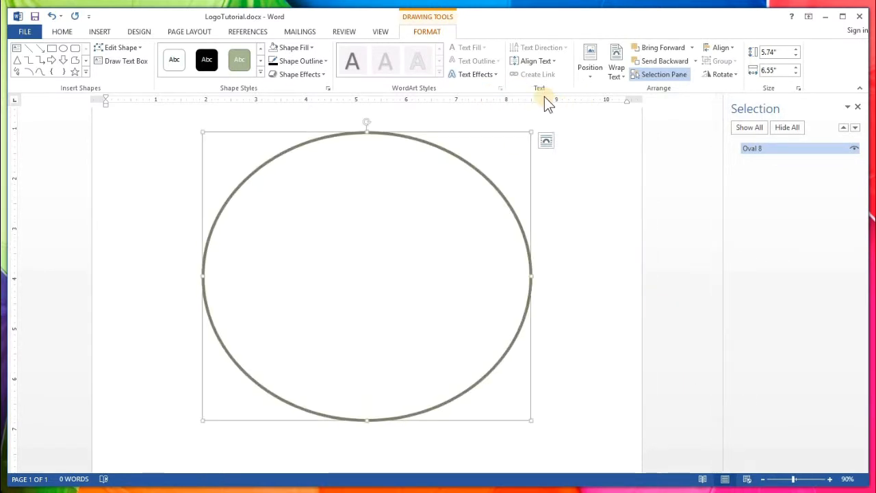
right_click(518, 130)
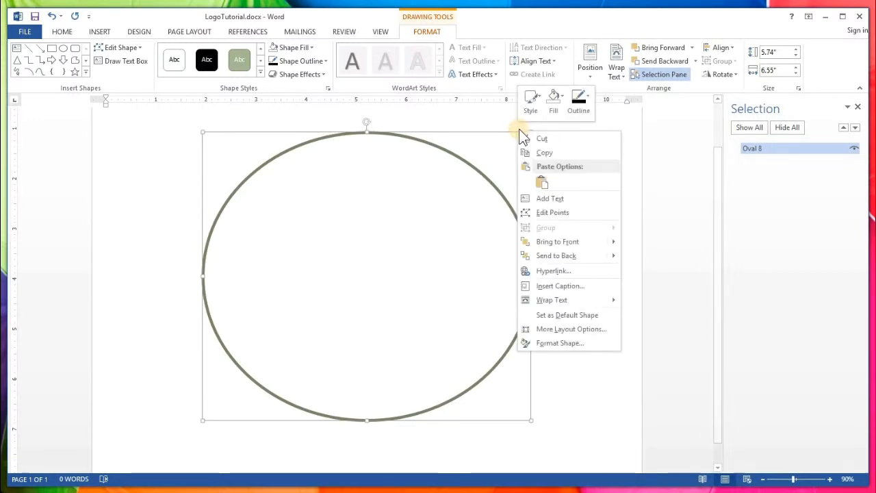
click(588, 96)
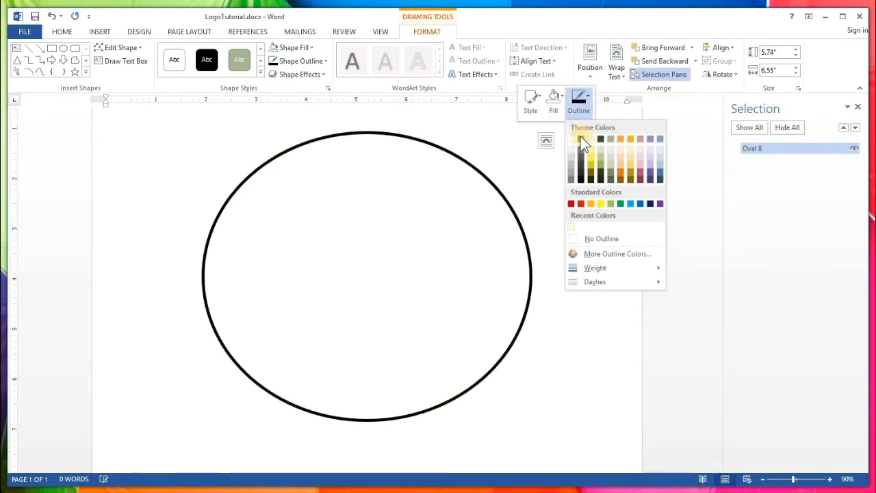
click(580, 139)
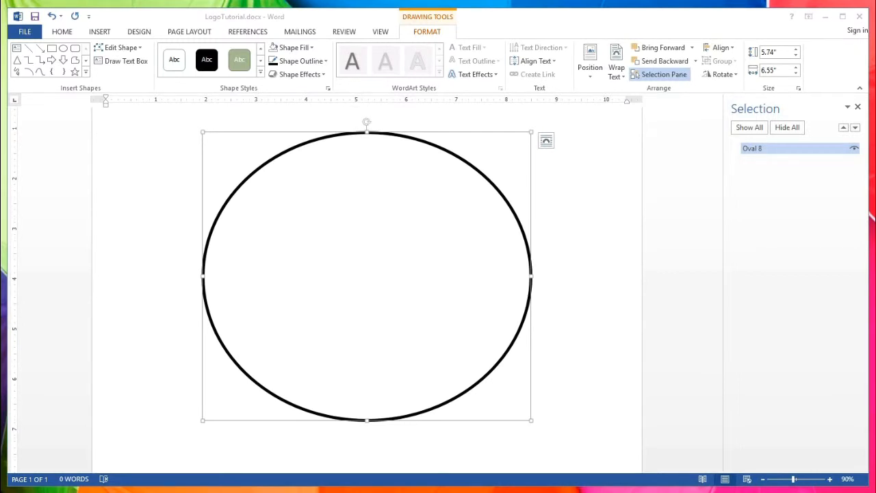
click(527, 163)
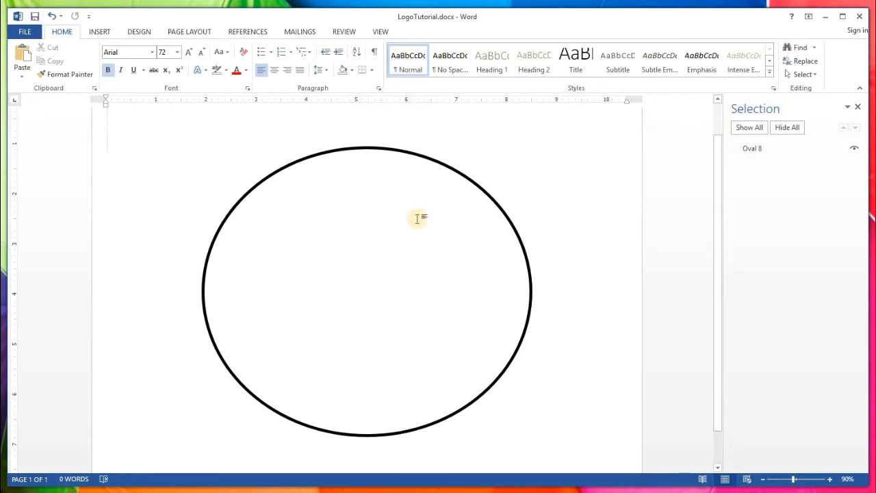
click(104, 31)
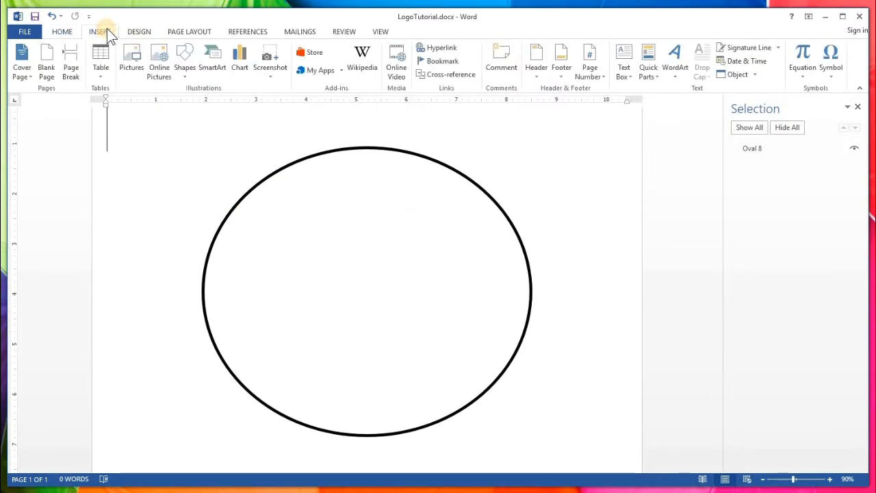
click(677, 72)
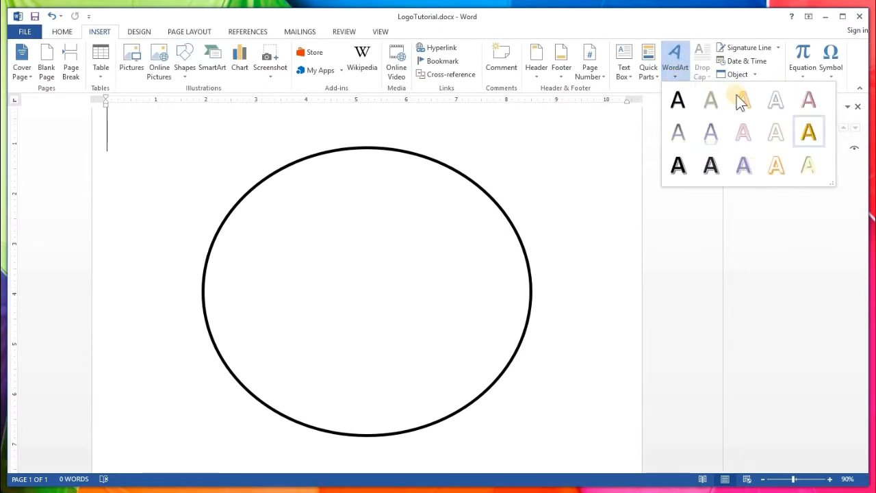
click(676, 104)
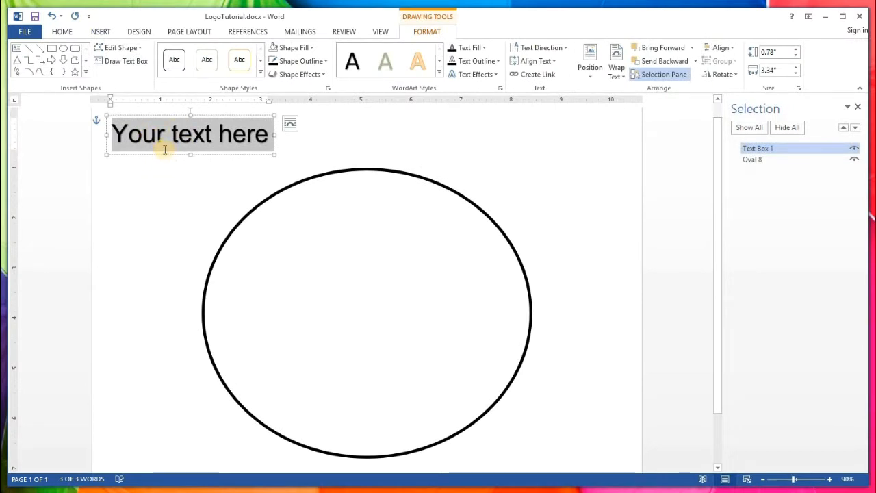
key(ctrl+v)
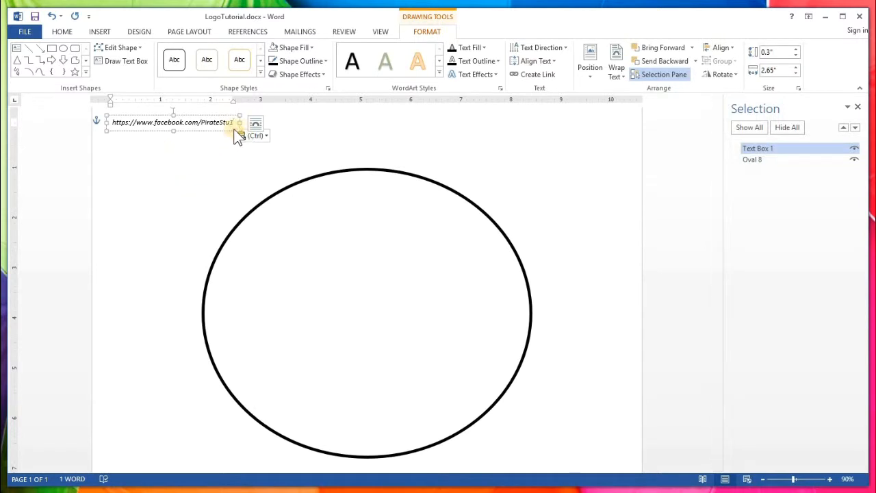
Step: Try to format the pasted WordArt URL as Arial, 72 pt and bold
click(61, 32)
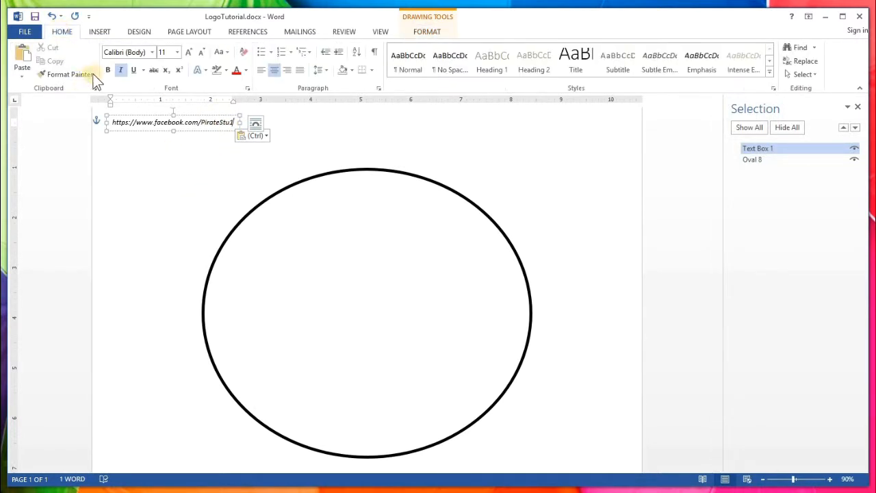
click(152, 53)
click(140, 121)
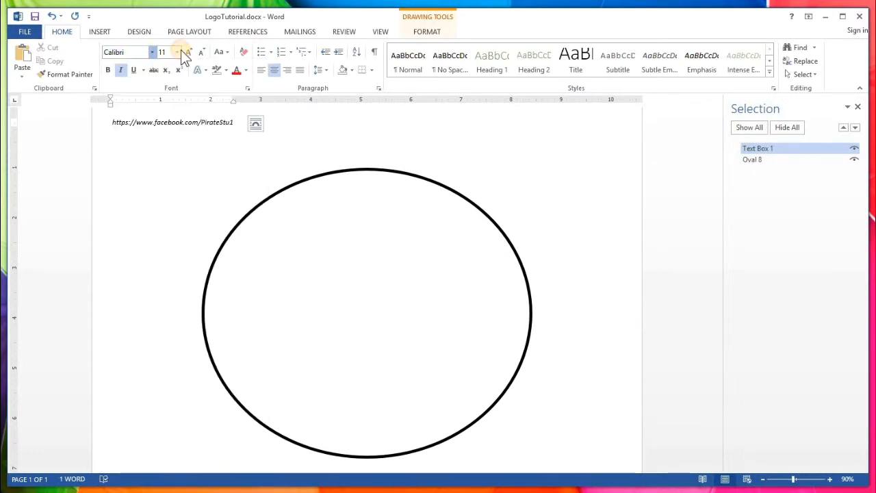
click(177, 53)
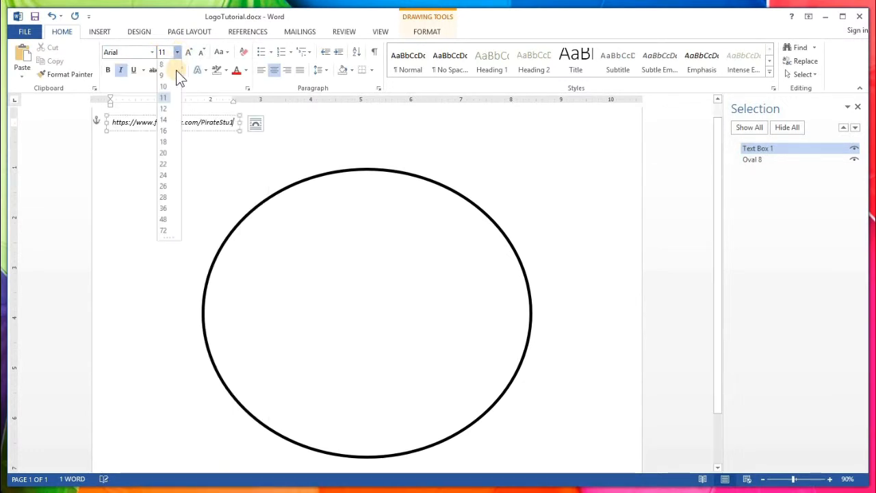
click(170, 221)
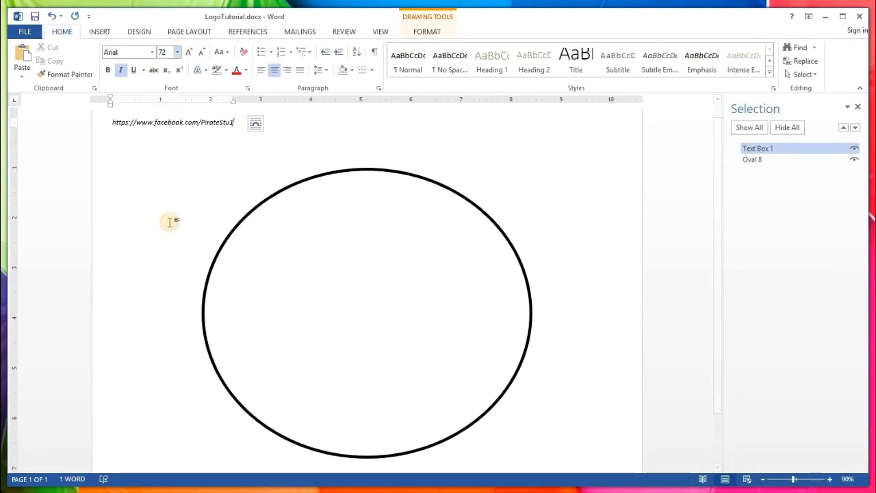
click(107, 72)
click(252, 156)
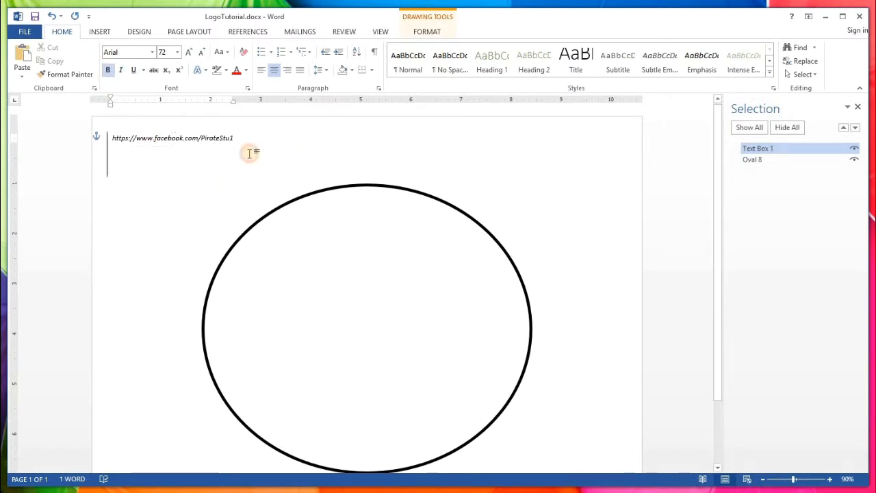
Step: Format the whole WordArt URL as Arial, 72 pt and bold, and enlarge its box to about 2.98" high by 11.72" wide
click(234, 139)
drag(239, 144, 350, 203)
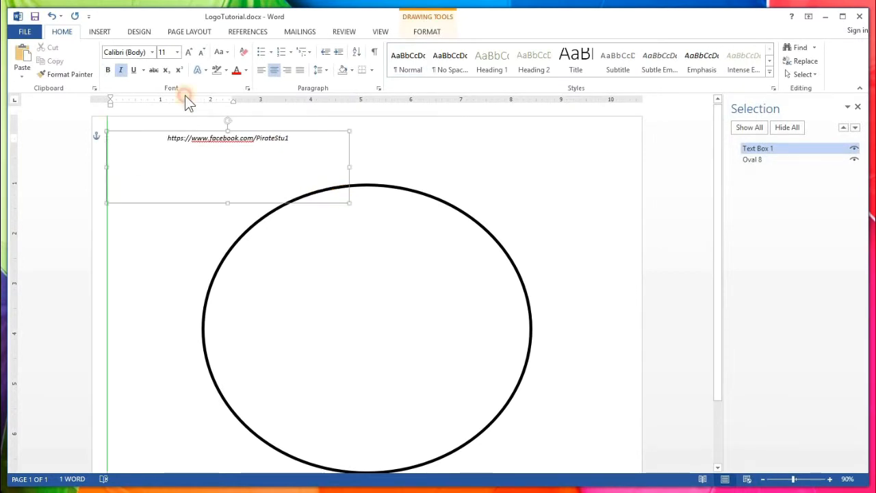
click(151, 54)
click(134, 122)
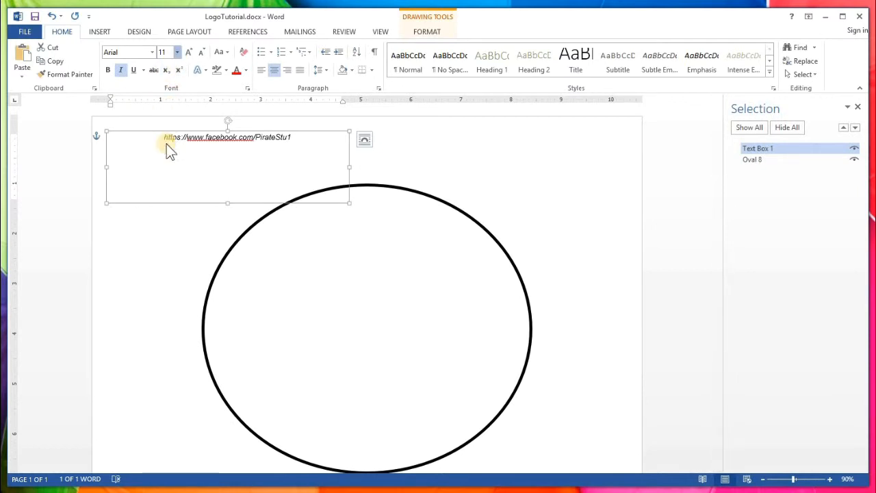
click(160, 230)
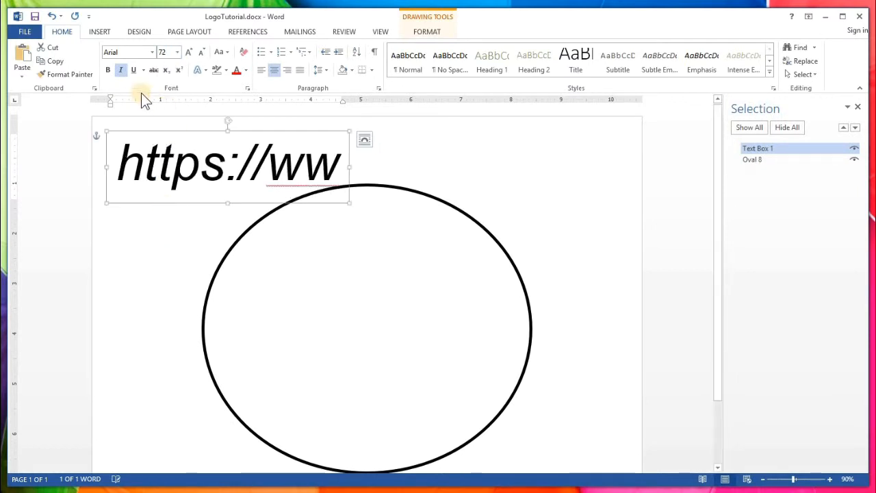
click(107, 70)
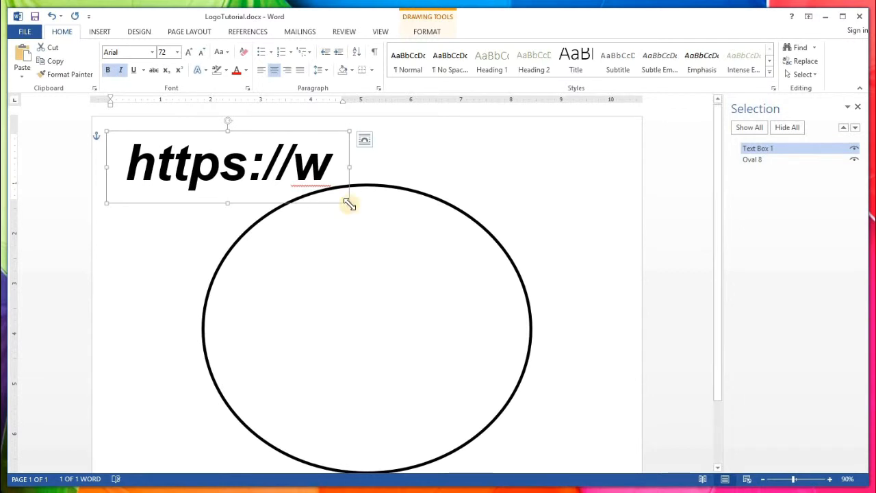
drag(350, 202, 693, 280)
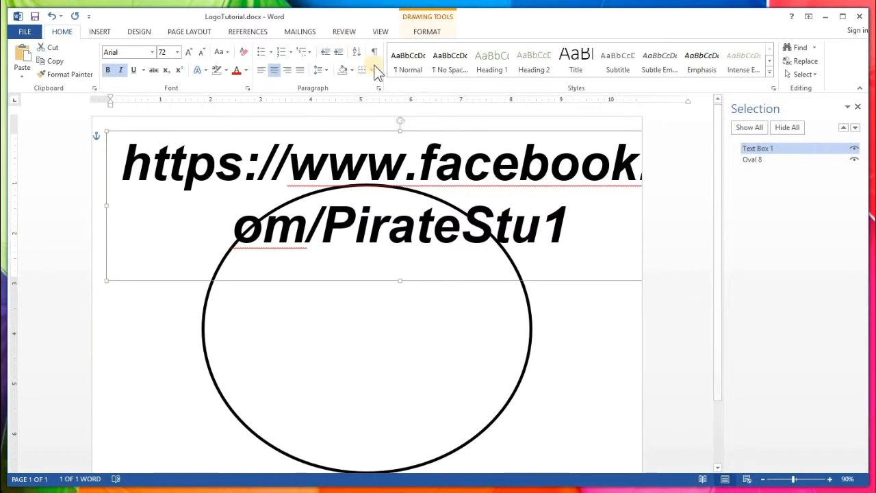
Step: Apply the circular Follow Path transform to the WordArt URL
click(426, 31)
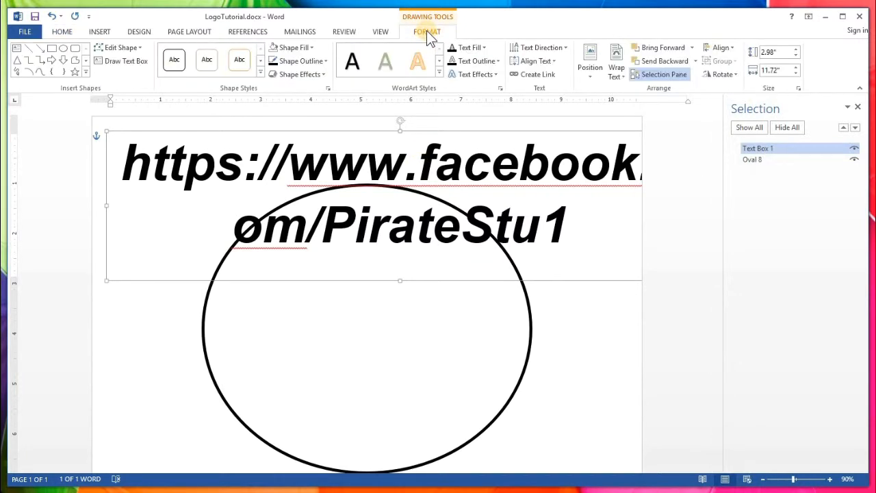
click(623, 80)
click(622, 79)
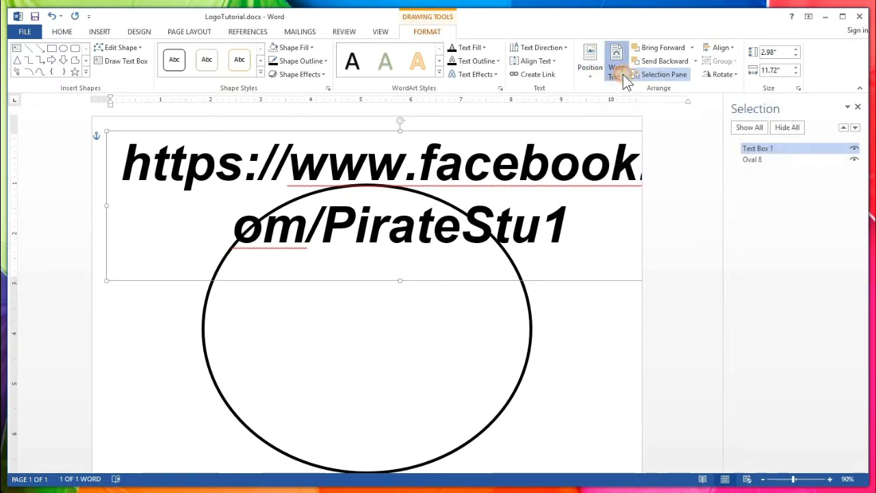
click(498, 75)
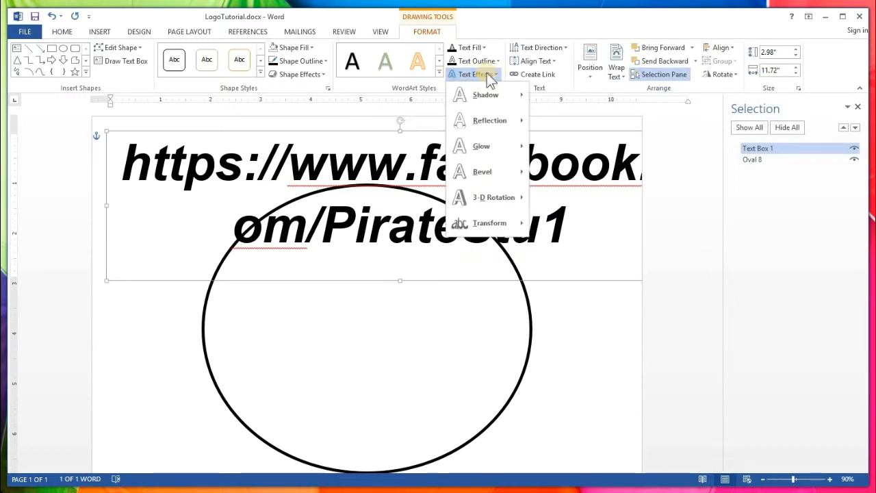
mouse_move(506, 227)
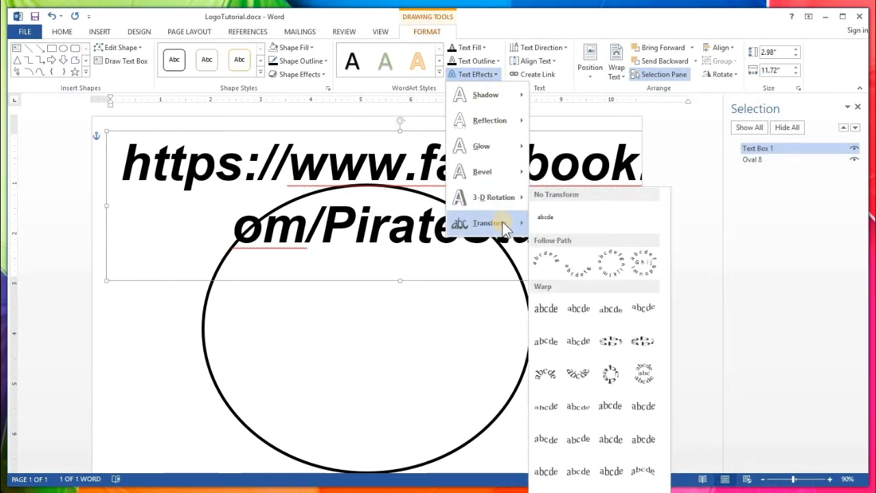
click(615, 269)
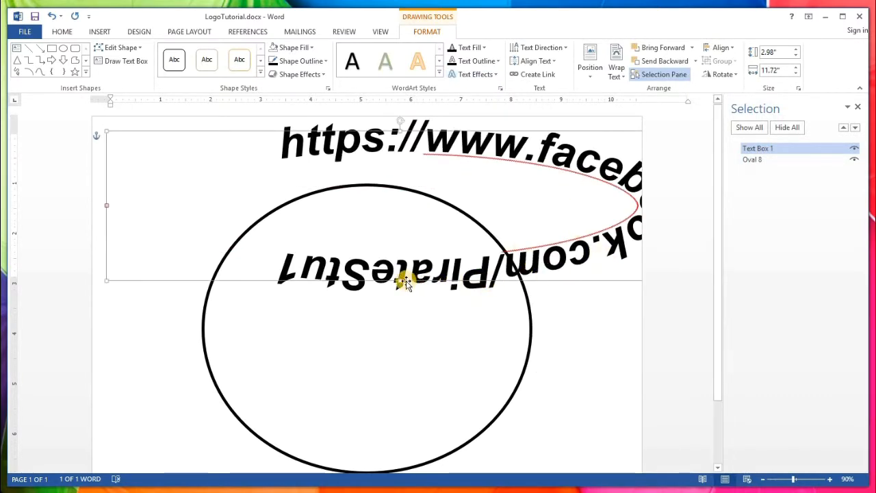
Step: Resize the circular WordArt URL to about 5.48" high by 7.02" wide and centre it inside the oval
drag(399, 280, 336, 446)
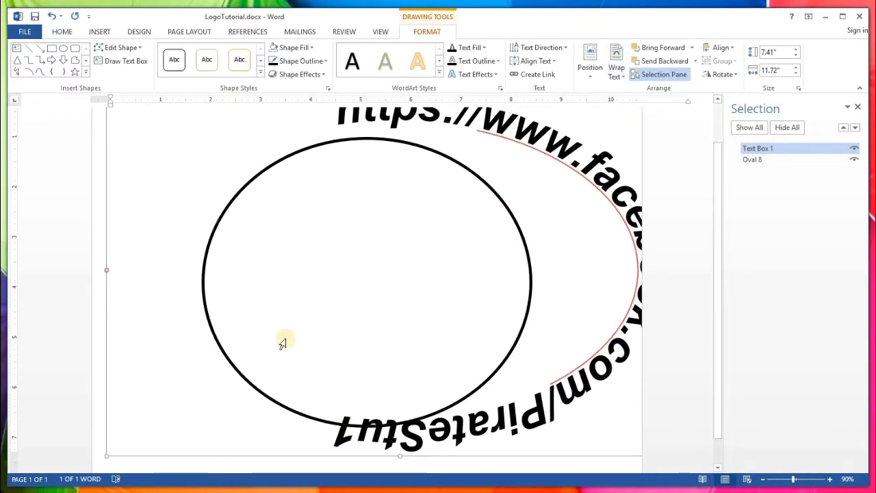
drag(108, 457, 341, 349)
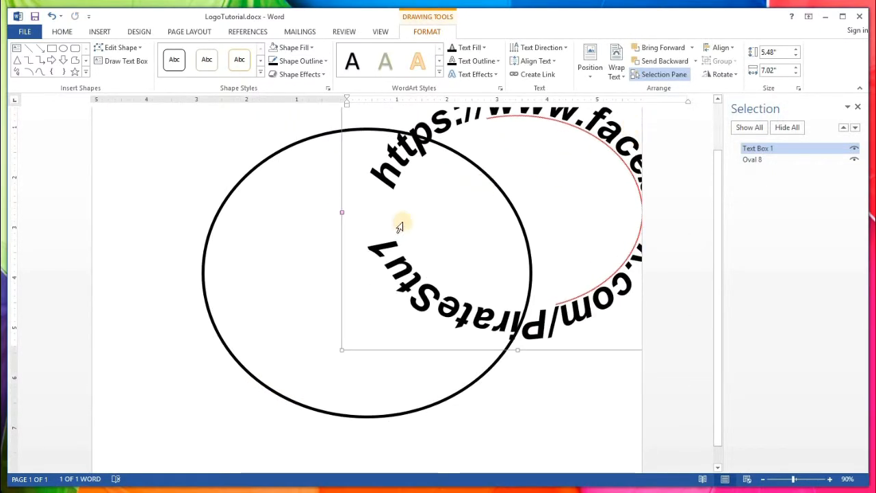
drag(341, 258, 194, 320)
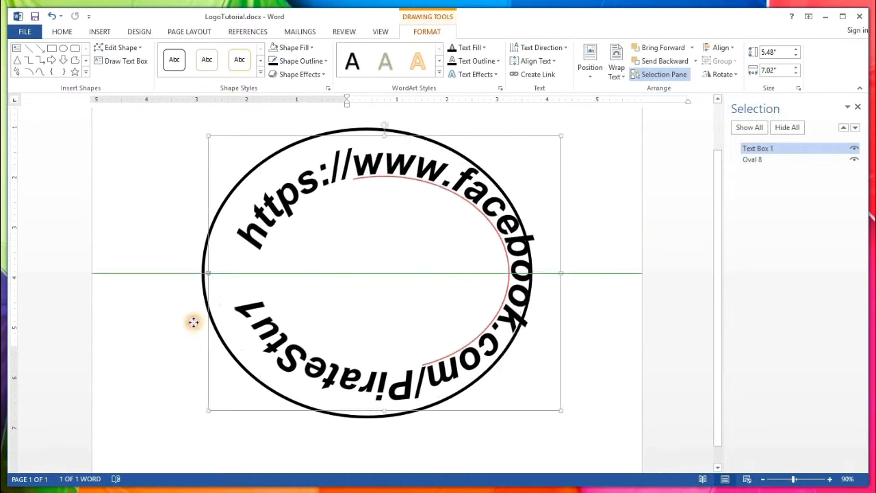
drag(319, 271, 320, 271)
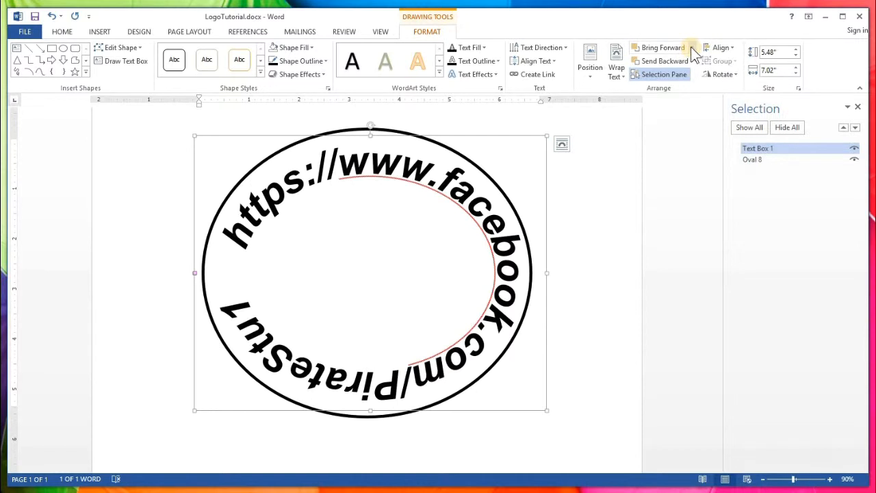
Step: Rotate the circular WordArt URL right by 90° and reduce its font size to 48 pt
click(730, 76)
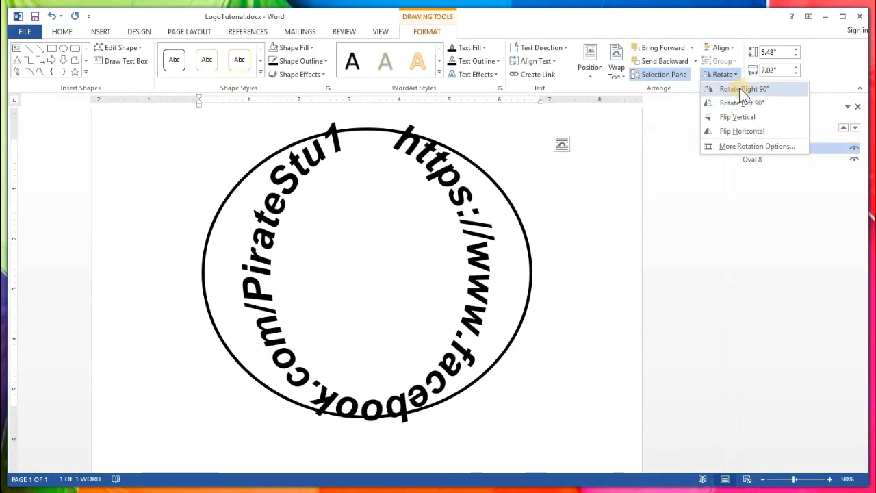
click(525, 266)
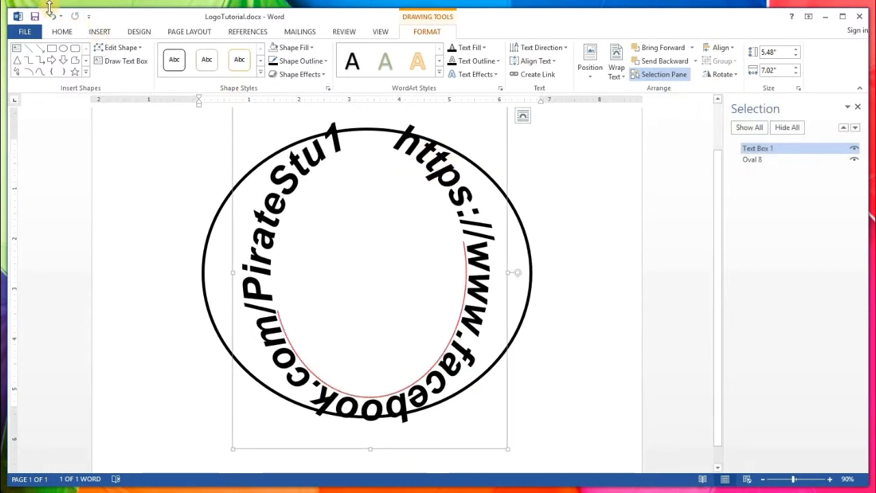
click(61, 32)
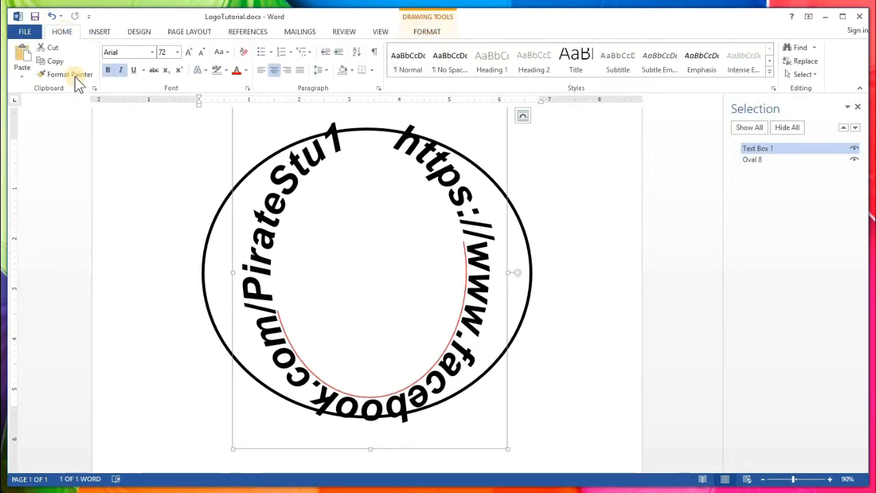
click(177, 52)
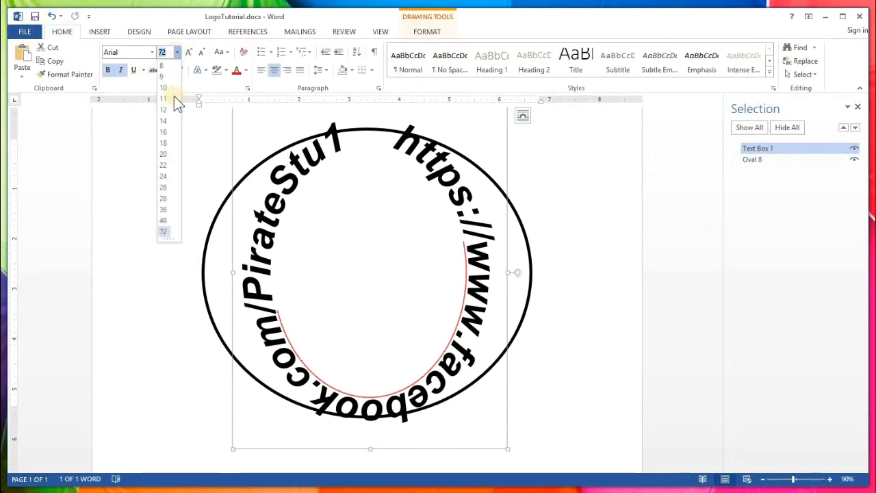
click(169, 220)
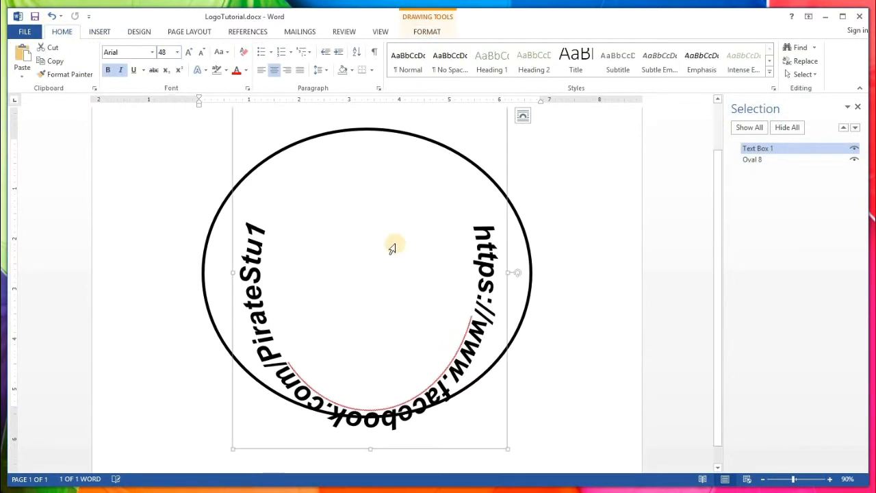
click(589, 204)
scroll(589, 204, down, 2)
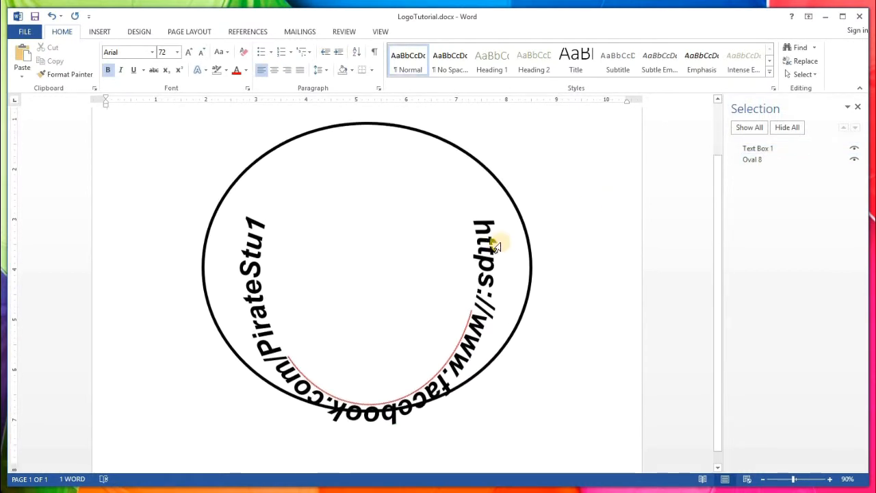
Step: Resize the rotated WordArt URL to about 6.49" high by 6.13" wide and align it with the oval's inner edge
click(485, 253)
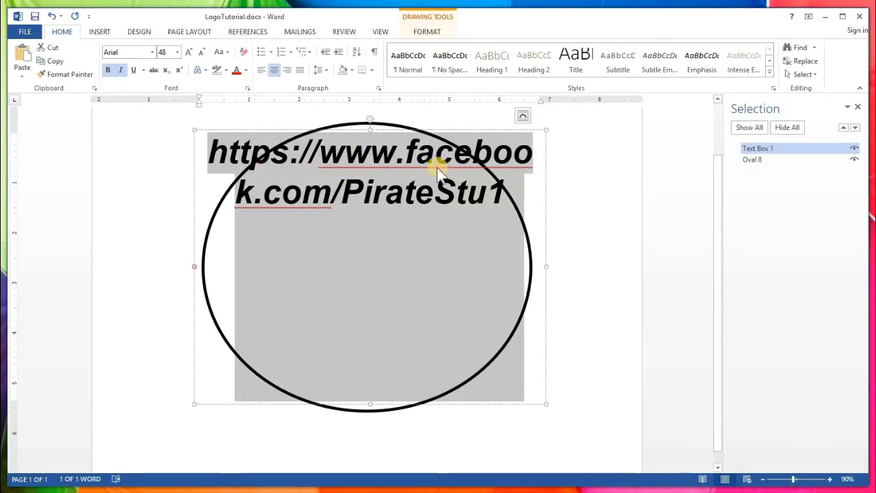
click(571, 142)
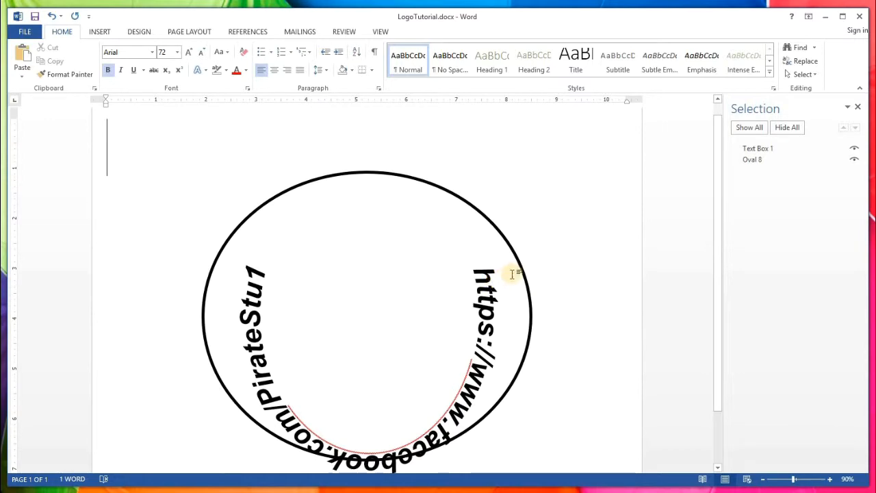
scroll(510, 274, down, 1)
click(442, 291)
key(ctrl+c)
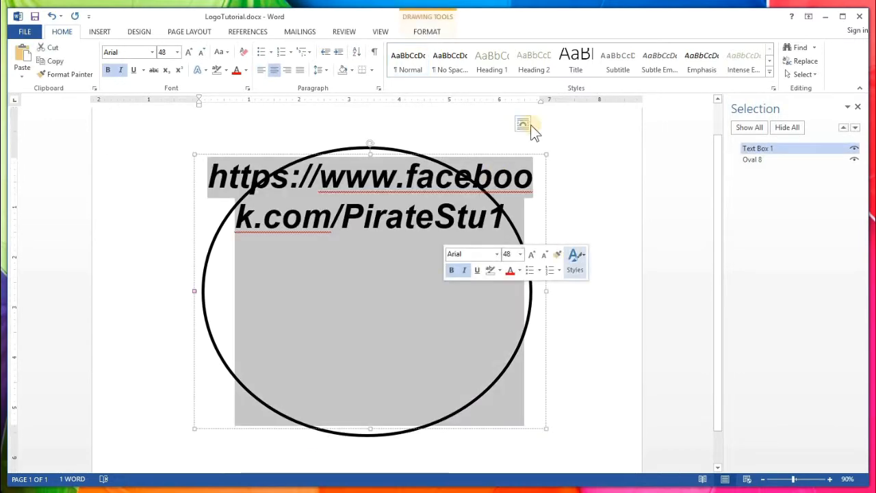
drag(545, 155, 559, 422)
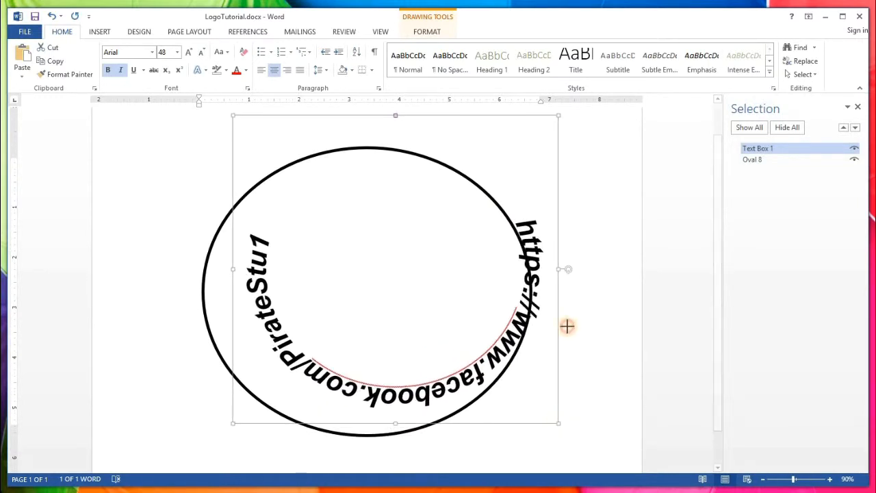
drag(526, 115, 495, 167)
drag(497, 246, 497, 247)
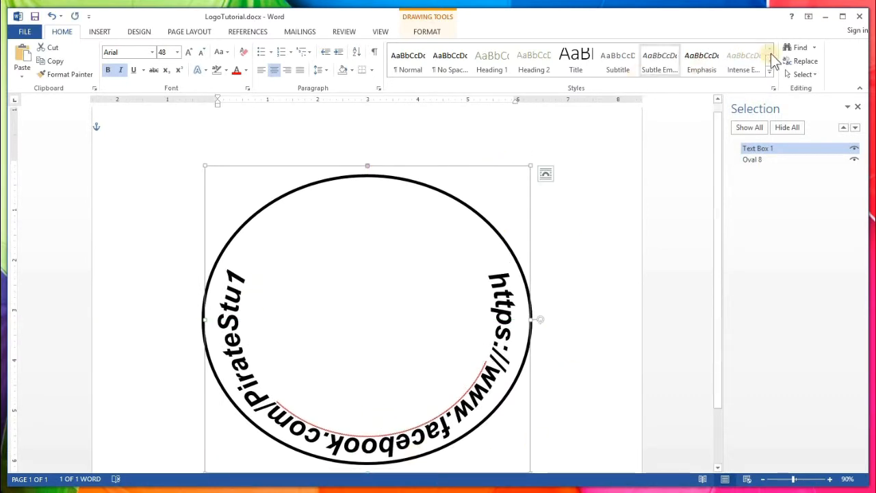
Step: Flip the WordArt URL horizontally and try reshaping its box to about 7.74" high by 3.14" wide
click(427, 32)
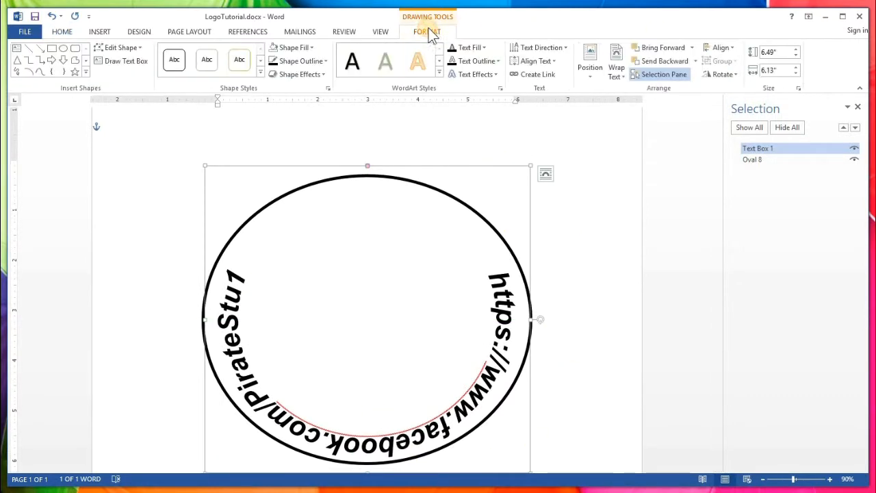
click(732, 73)
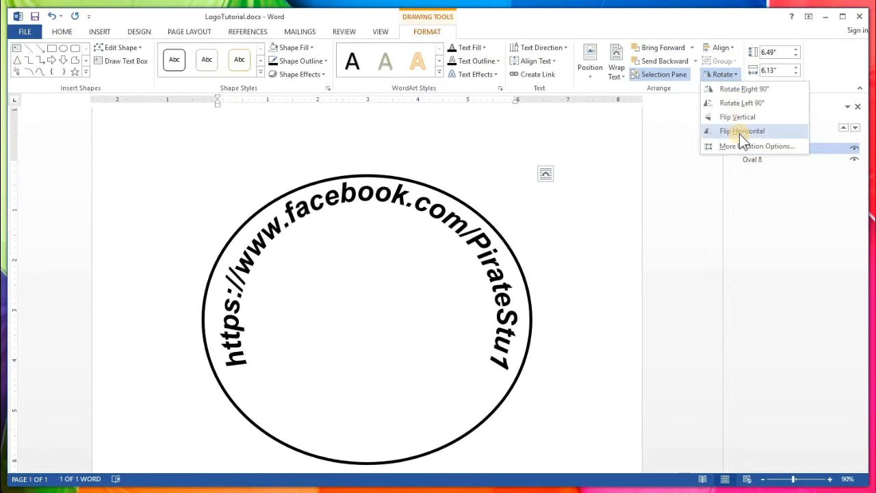
click(740, 133)
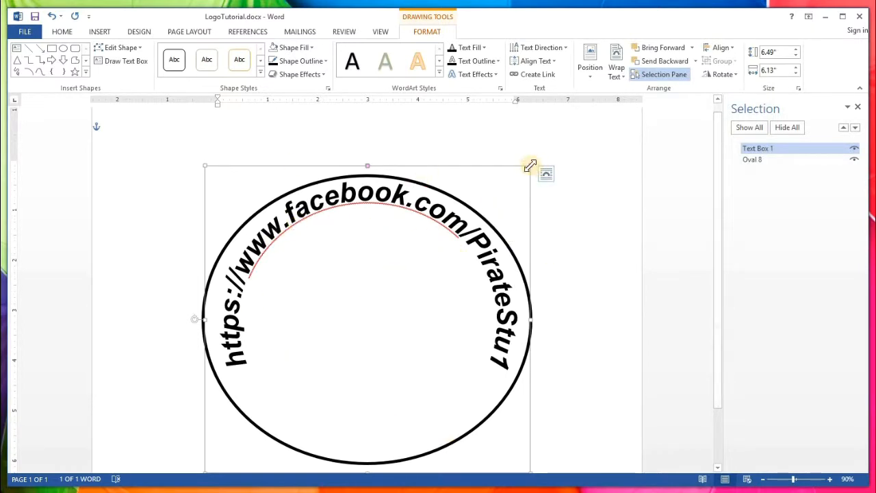
drag(519, 211, 534, 130)
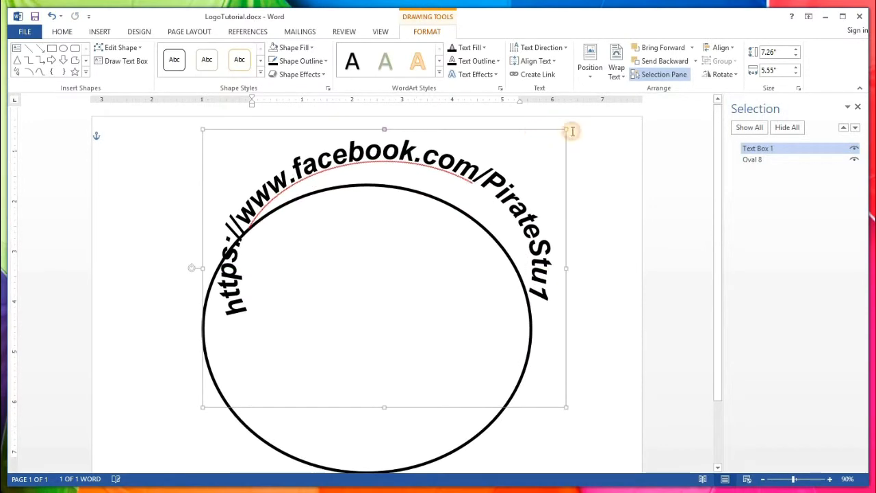
drag(549, 306, 591, 173)
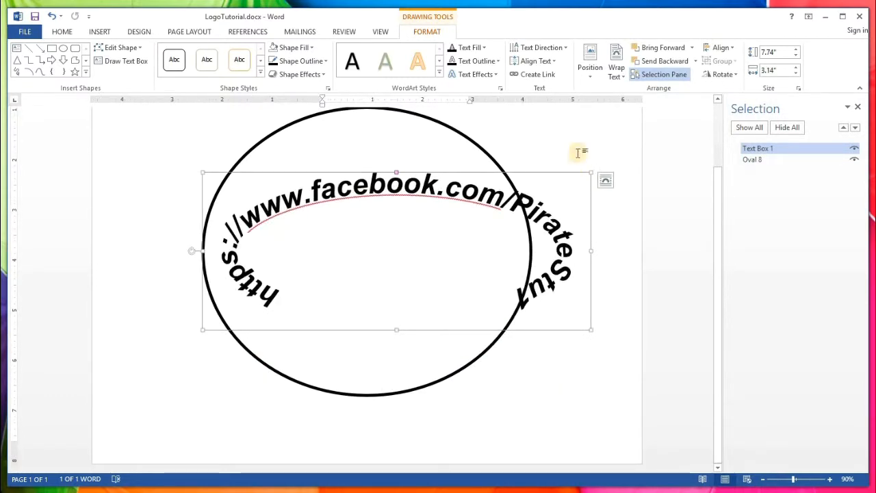
key(Delete)
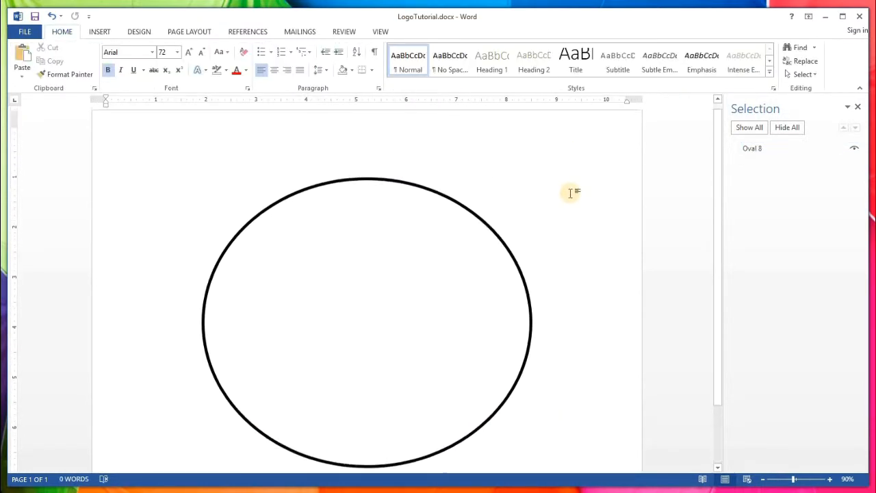
click(99, 32)
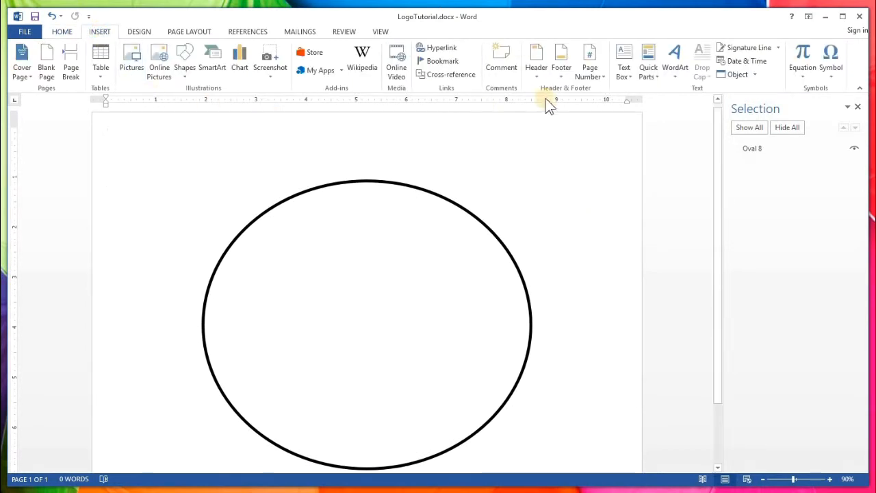
click(677, 78)
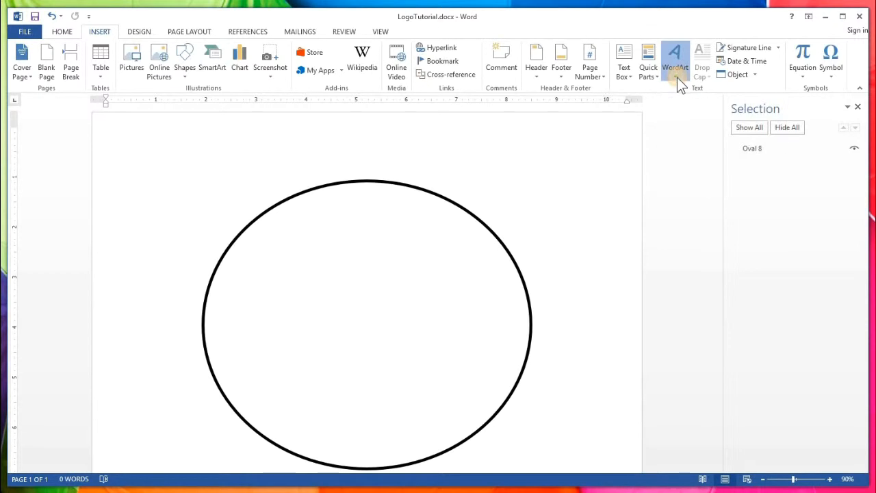
click(680, 101)
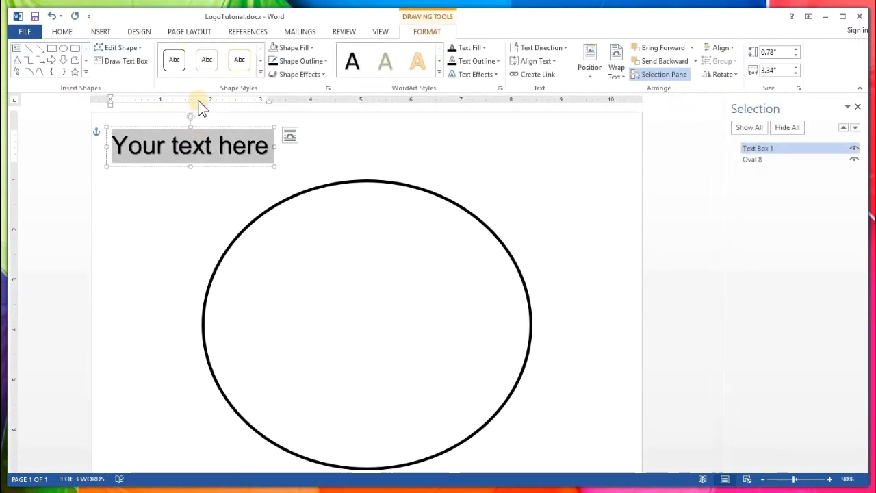
key(ctrl+v)
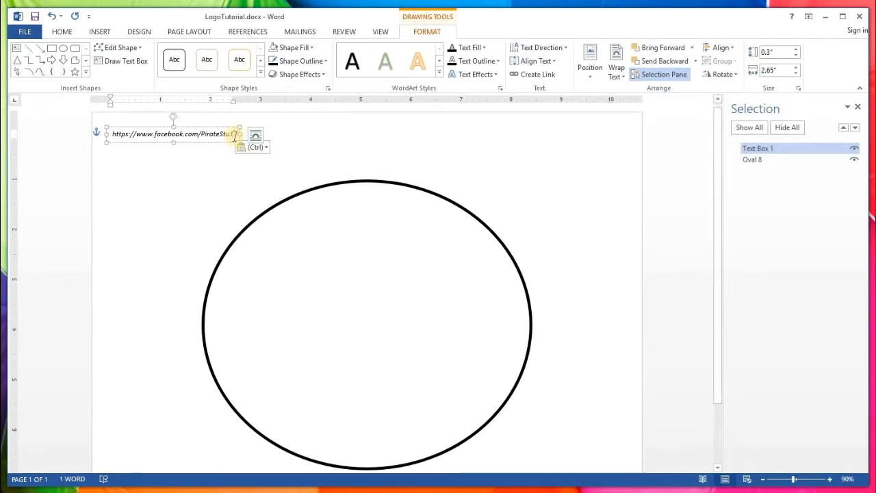
Step: Format the whole new WordArt URL as Arial, 48 pt and bold
drag(234, 133, 70, 139)
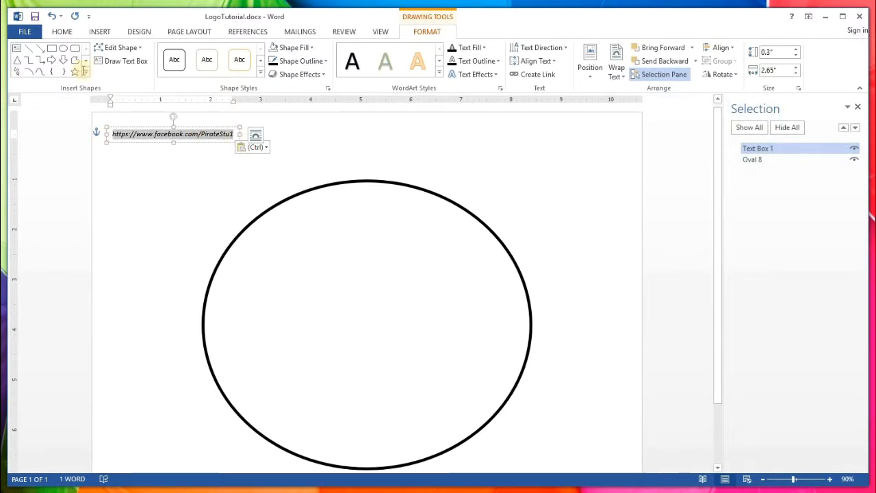
click(70, 31)
click(108, 70)
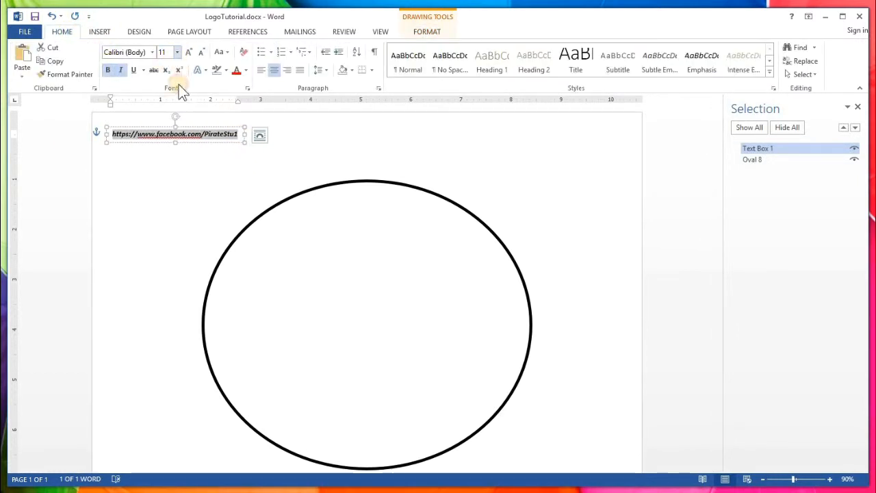
click(177, 53)
click(163, 219)
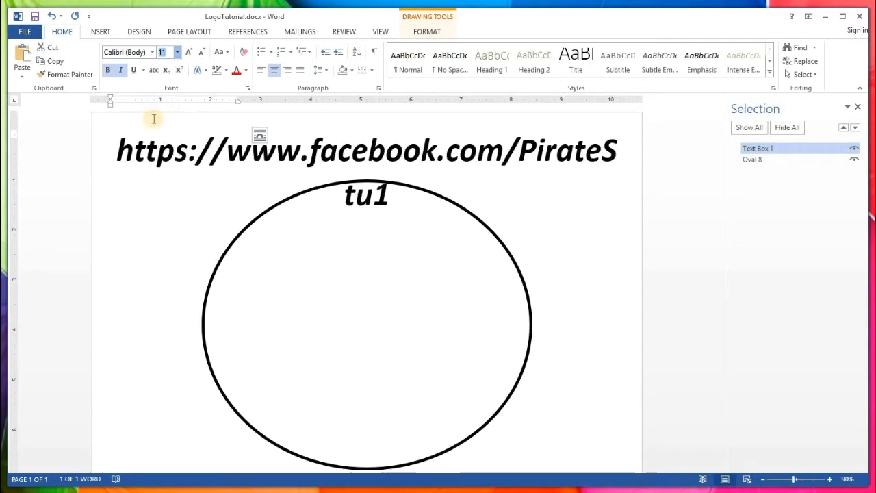
click(152, 52)
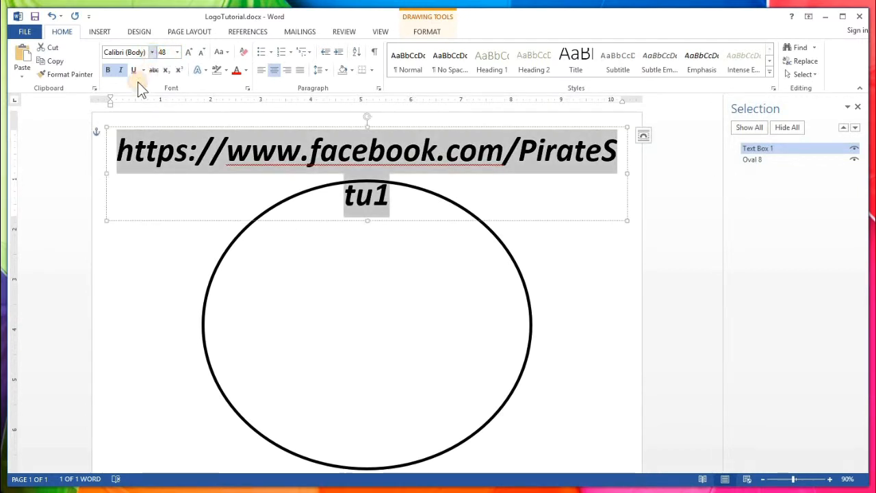
click(129, 122)
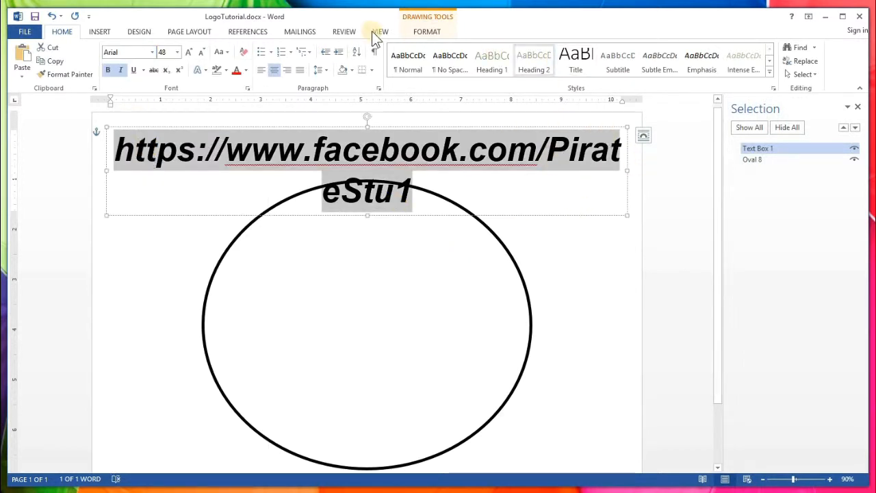
Step: Apply the downward-arch Follow Path transform to the WordArt URL and resize its box to about 4.81" high by 6.16" wide
click(429, 33)
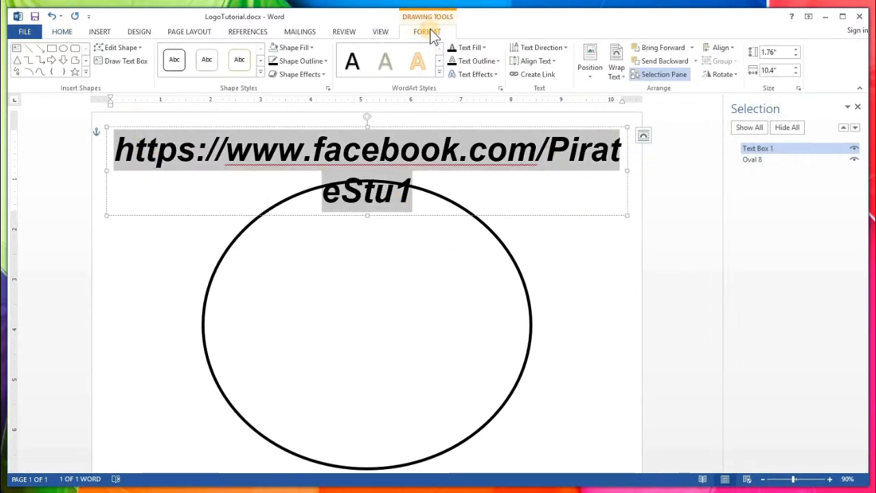
click(497, 75)
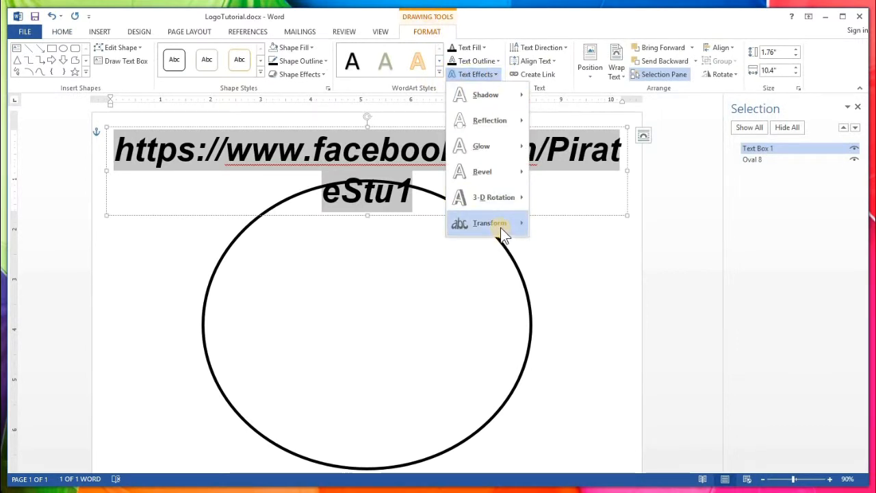
mouse_move(500, 227)
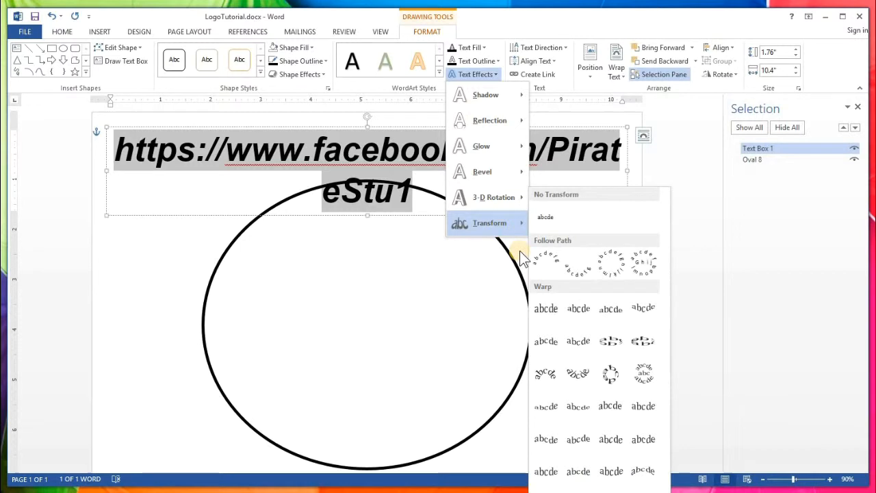
click(581, 272)
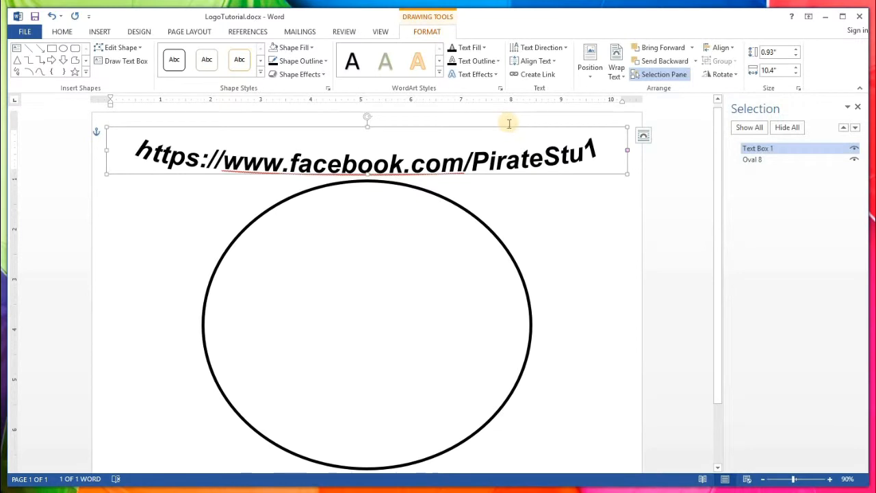
drag(508, 128, 510, 352)
drag(628, 351, 415, 156)
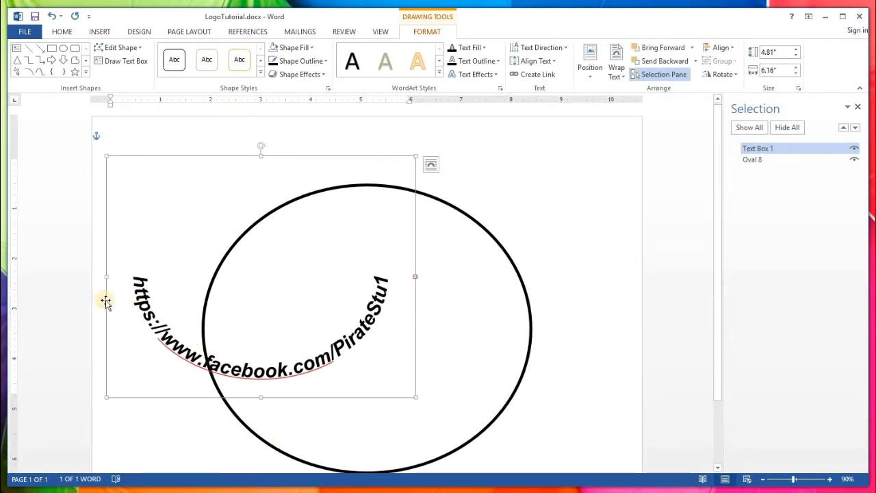
Step: Move the curved Facebook URL into the lower half of the oval and enlarge its box to about 6.63" high by 7.43" wide
drag(380, 156, 484, 239)
click(520, 239)
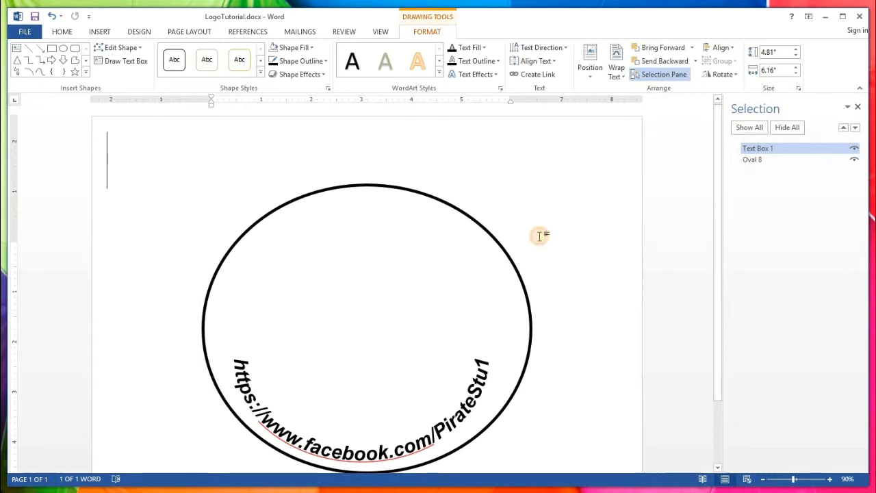
click(489, 270)
scroll(554, 342, down, 2)
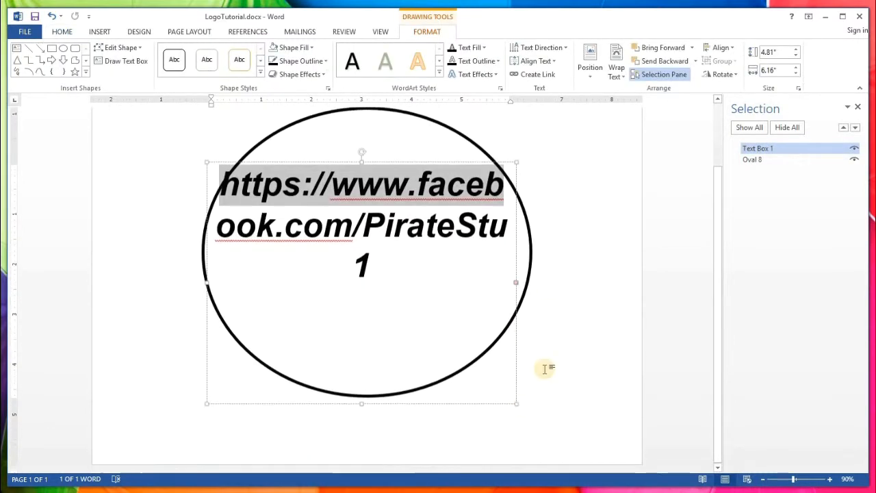
drag(517, 404, 548, 391)
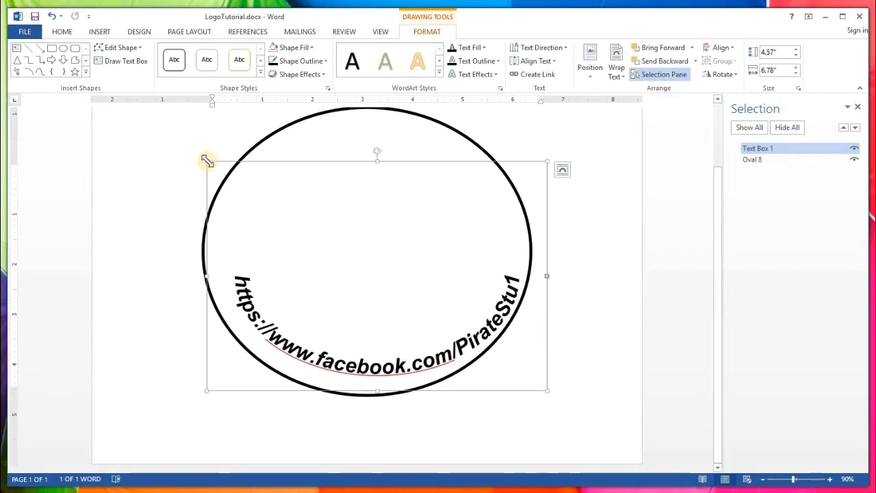
drag(215, 157, 229, 152)
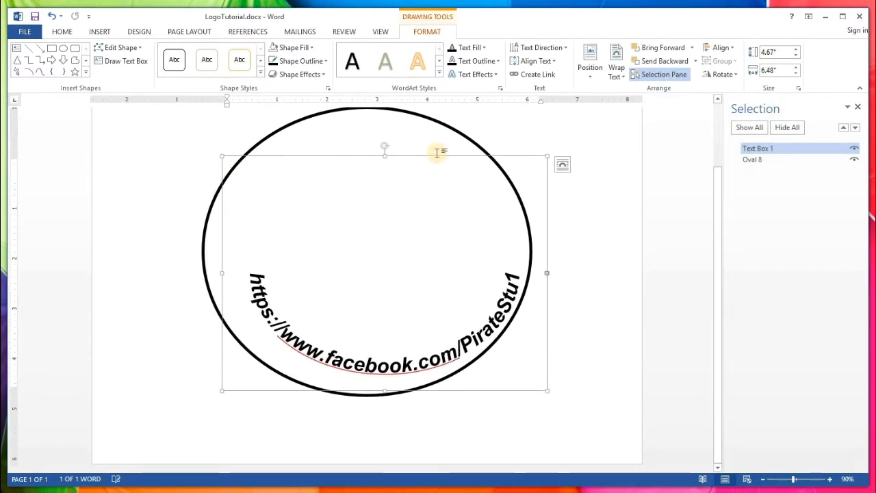
drag(436, 156, 416, 170)
drag(546, 176, 493, 130)
click(526, 127)
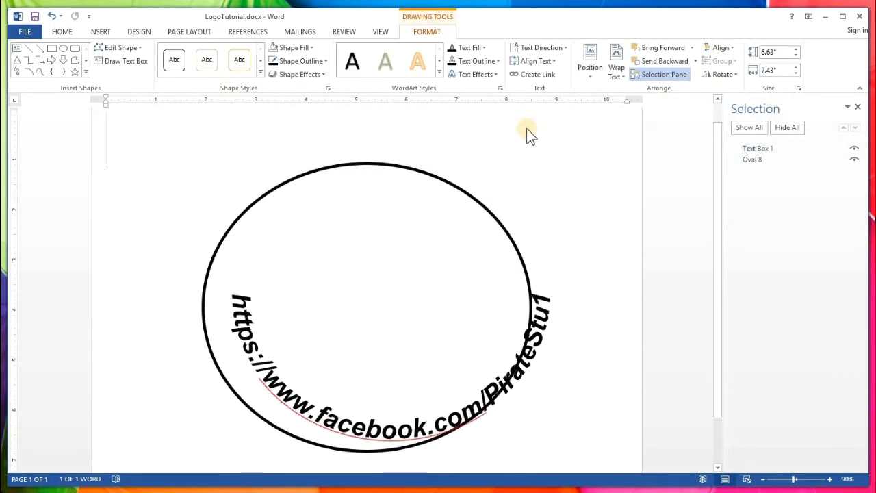
Step: Centre the Facebook URL along the oval's inner lower edge and adjust its box to about 6.59" high by 7.27" wide
click(522, 370)
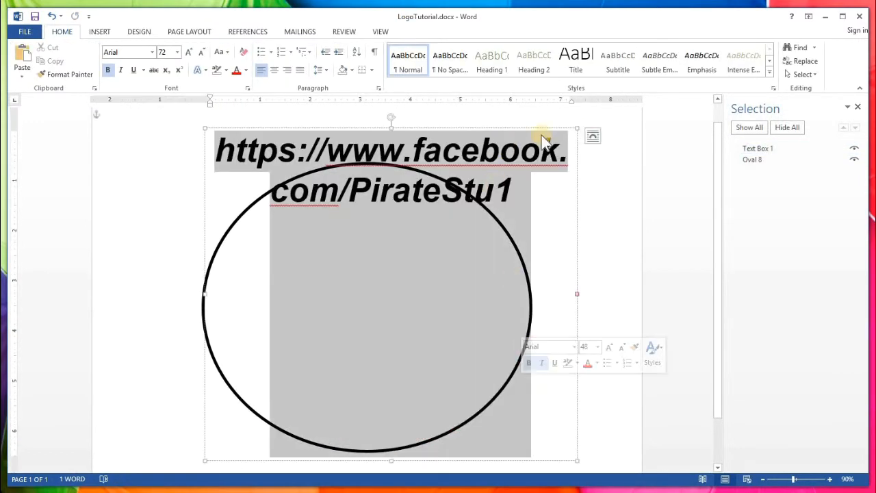
drag(547, 130, 524, 135)
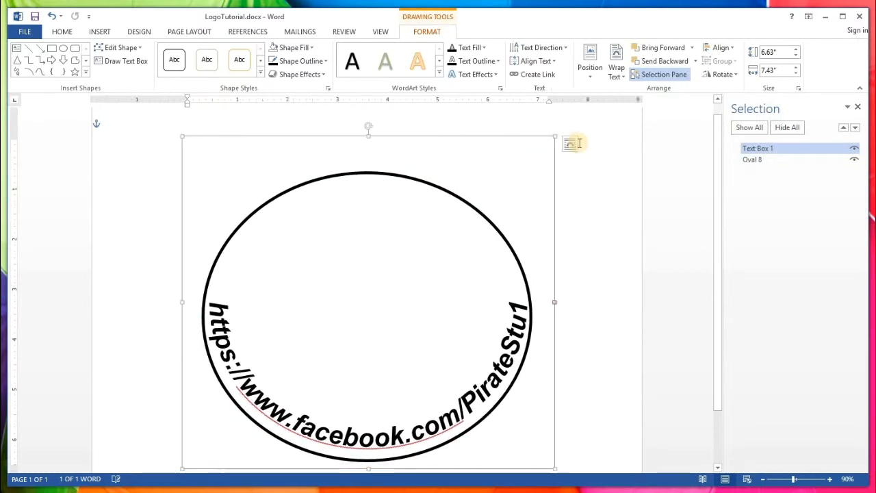
drag(554, 138, 540, 139)
drag(449, 141, 456, 147)
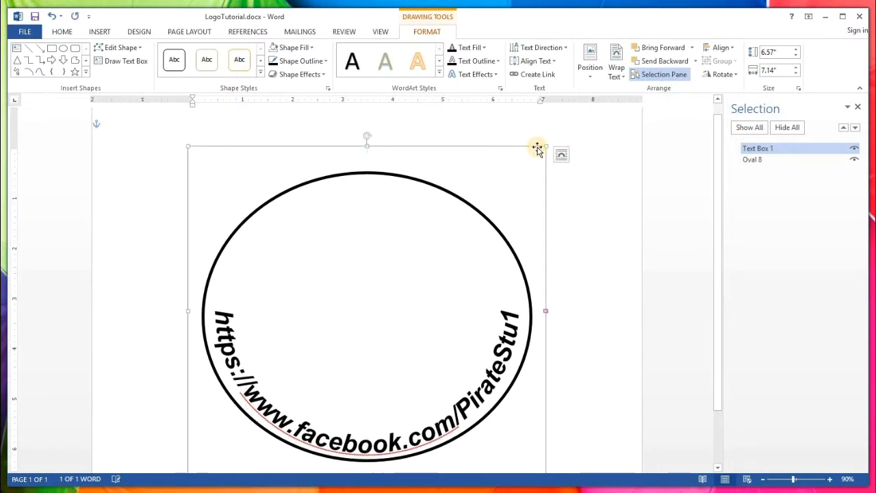
drag(549, 145, 552, 145)
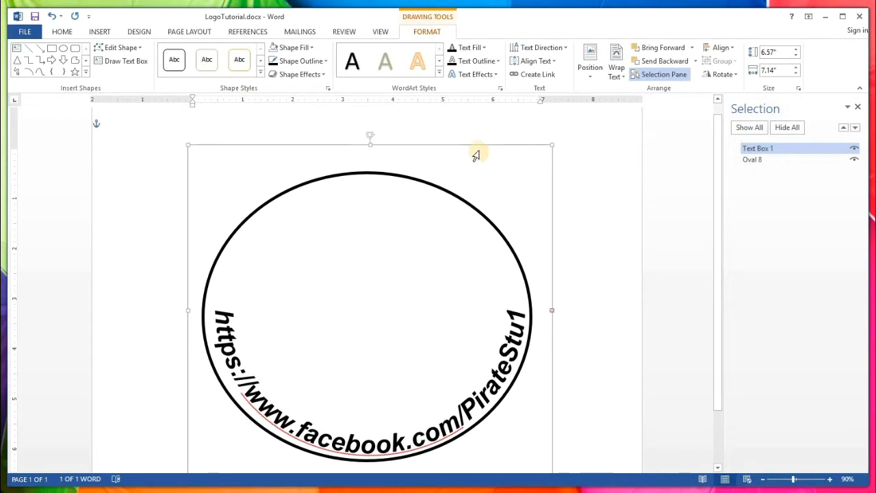
drag(469, 145, 468, 144)
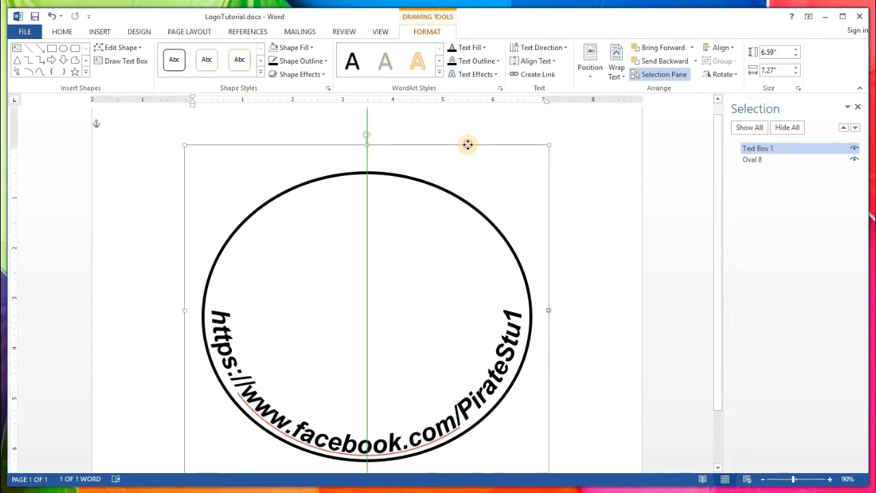
drag(467, 143, 468, 143)
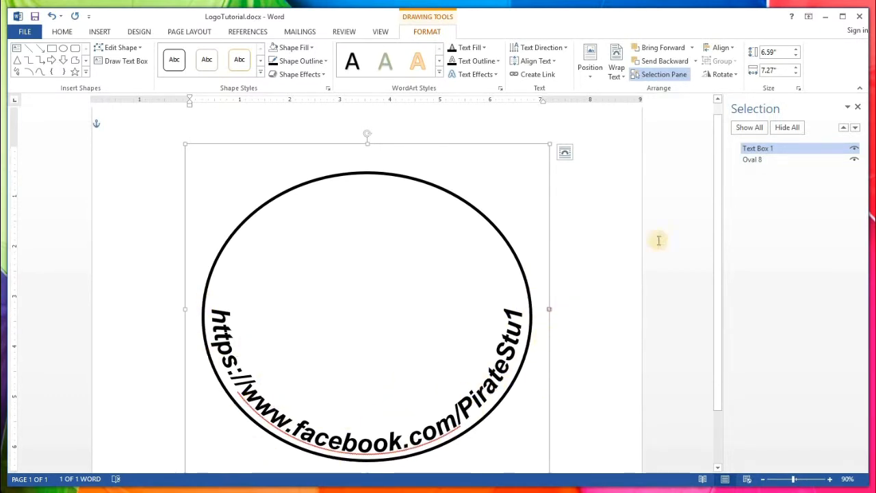
click(619, 239)
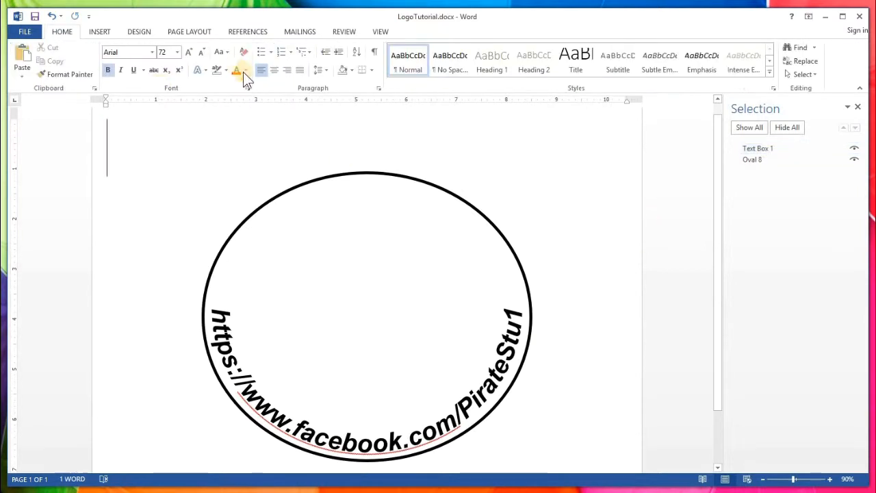
click(100, 32)
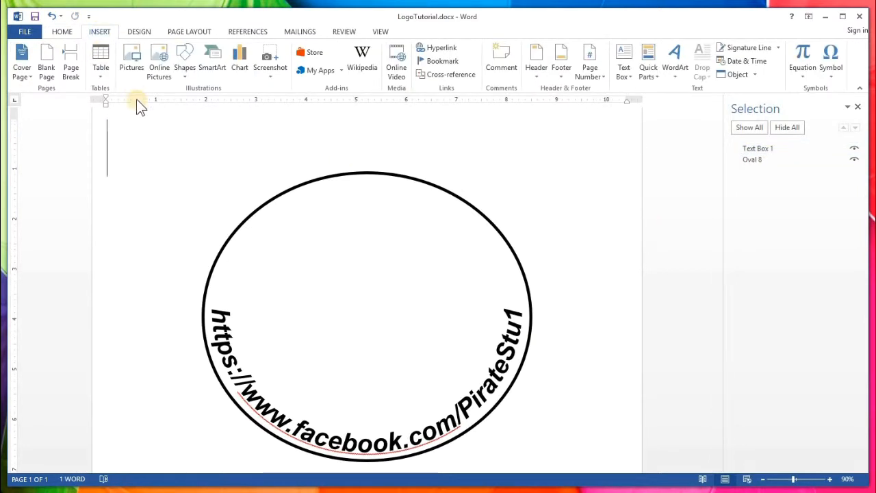
click(678, 75)
click(676, 98)
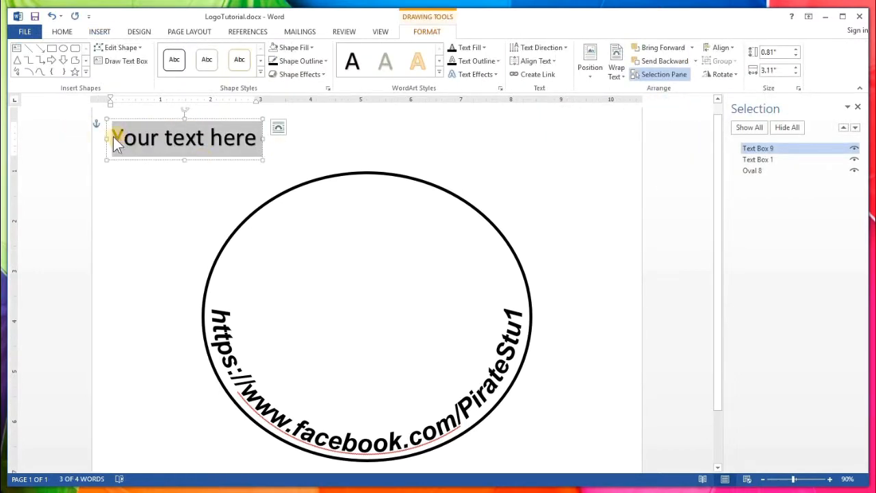
click(267, 136)
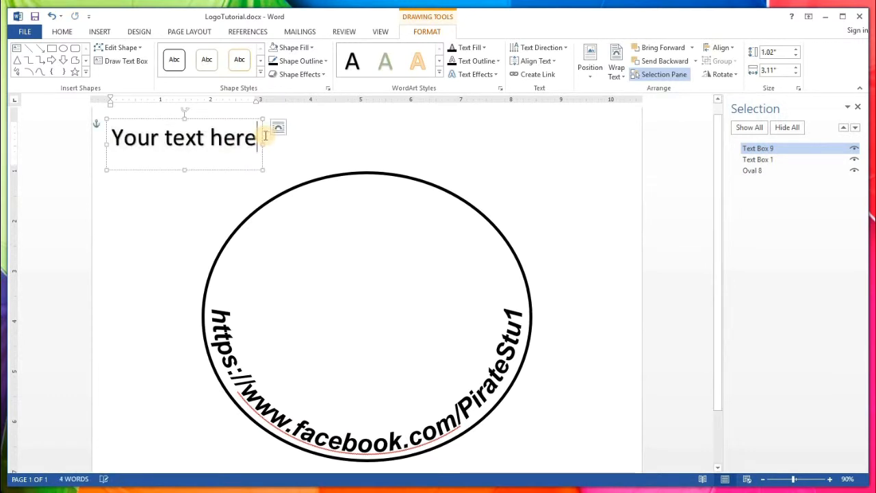
drag(258, 137, 114, 142)
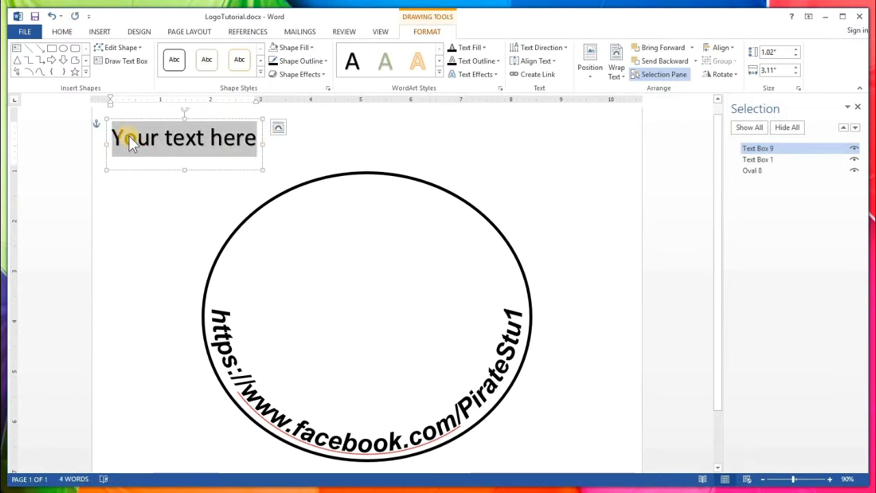
text(https://youtube.com/user/PirateStu1)
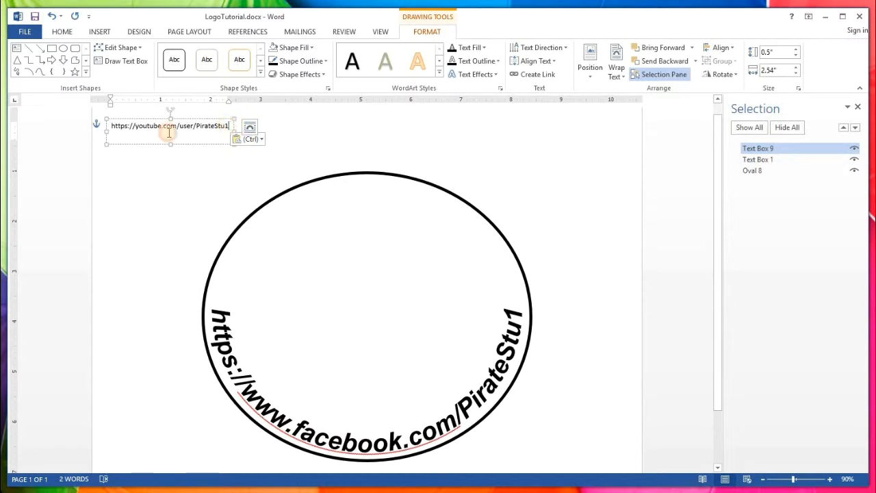
Step: Format the whole YouTube URL as bold, 48 pt Arial
click(81, 122)
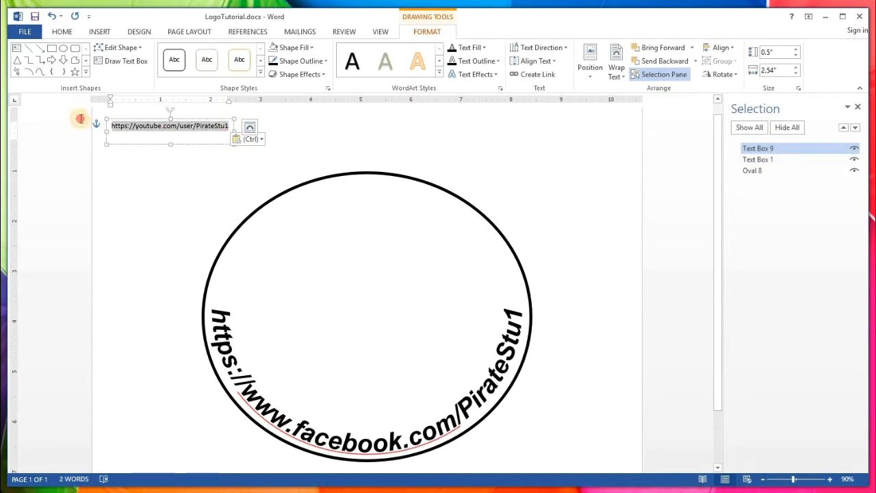
click(63, 33)
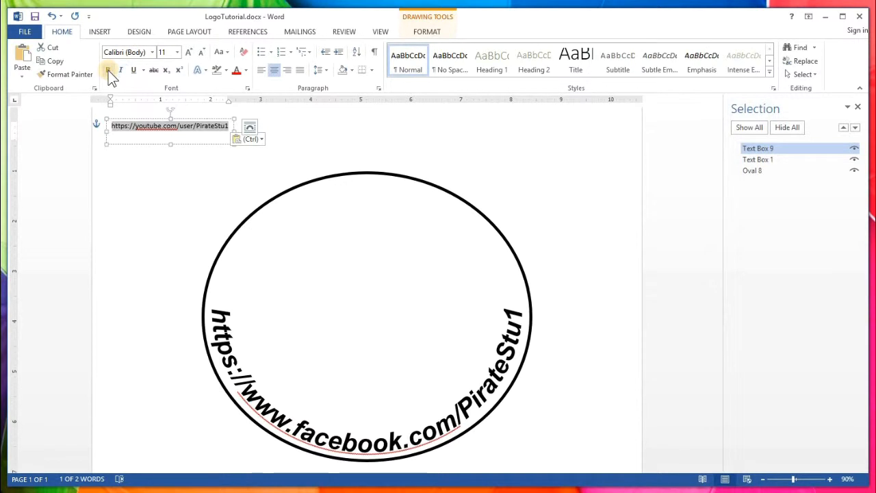
click(108, 70)
click(178, 52)
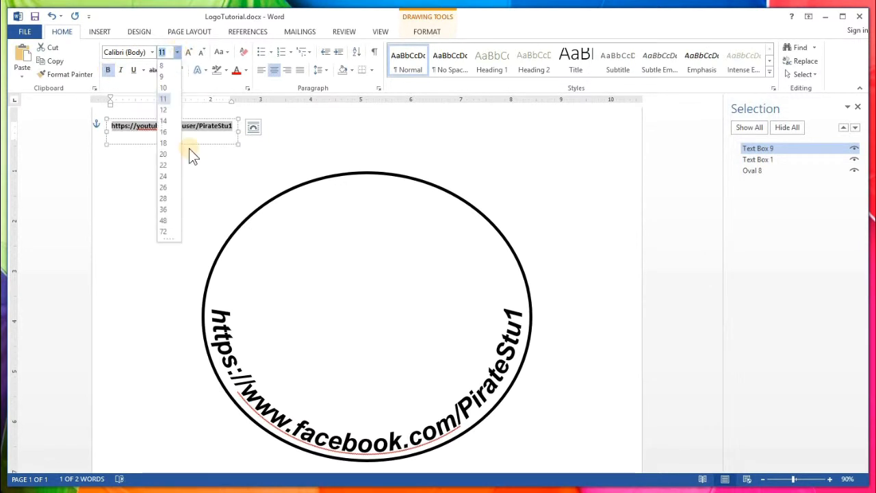
click(166, 222)
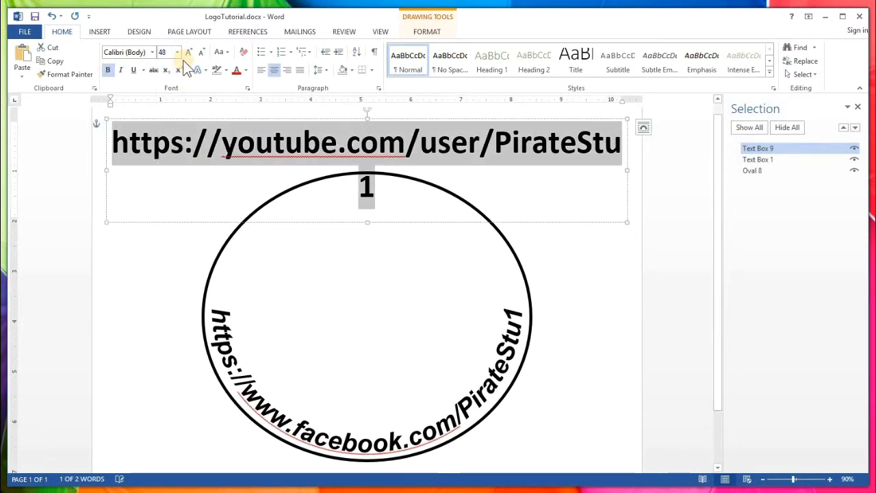
click(152, 53)
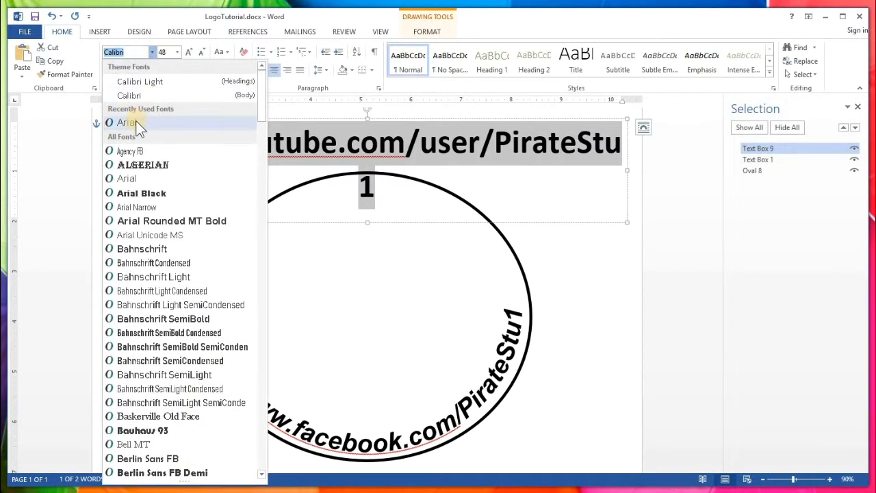
click(136, 120)
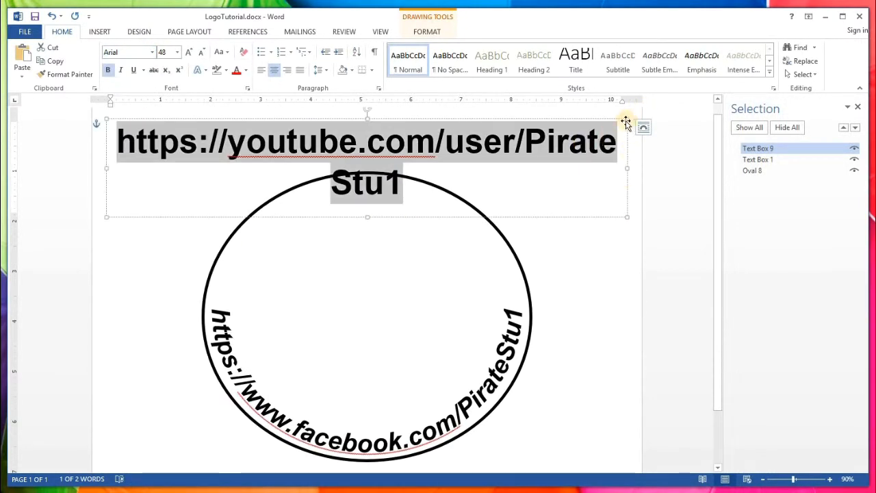
Step: Apply the upward-arch Follow Path transform to the YouTube URL and fit it inside the oval's upper half, about 6.1" high by 6.45" wide
click(424, 31)
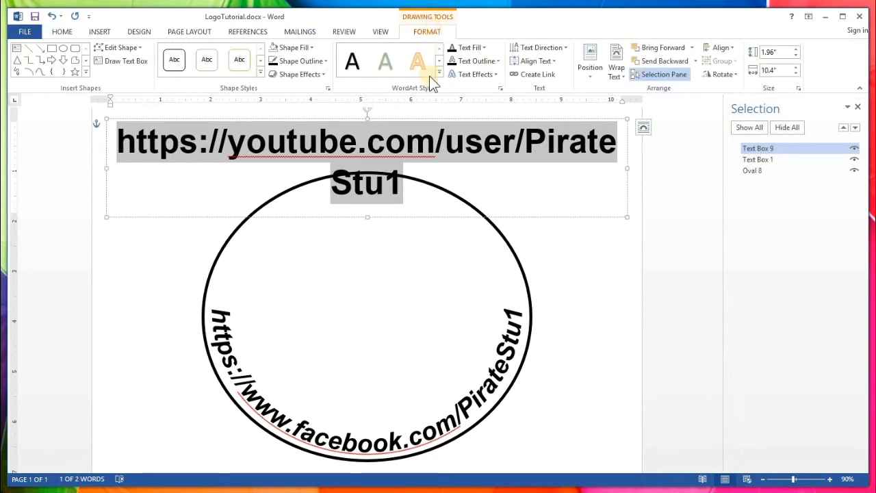
click(496, 74)
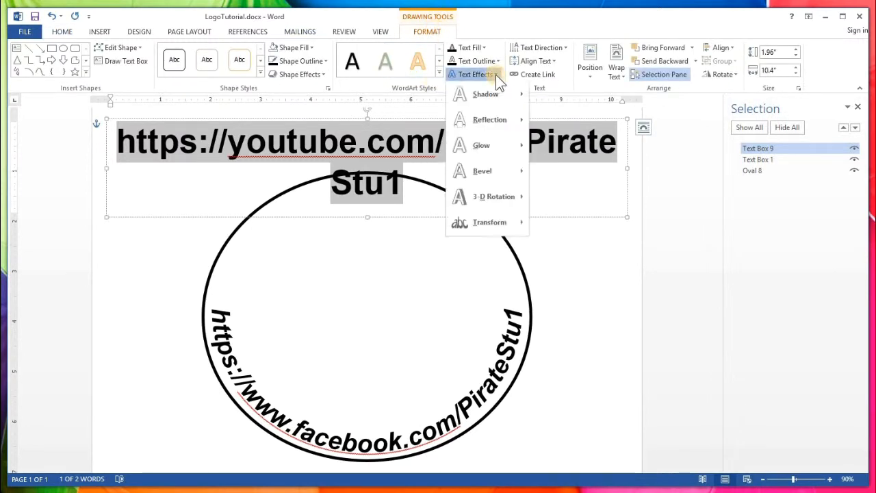
mouse_move(493, 223)
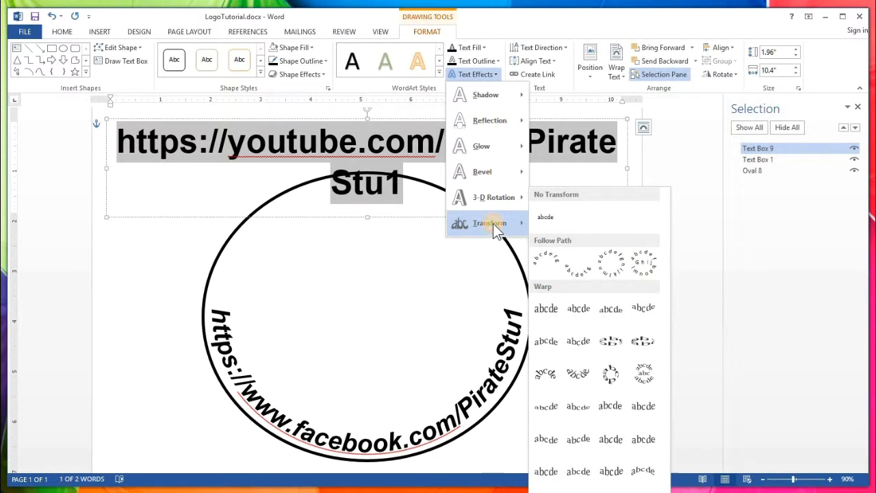
click(551, 264)
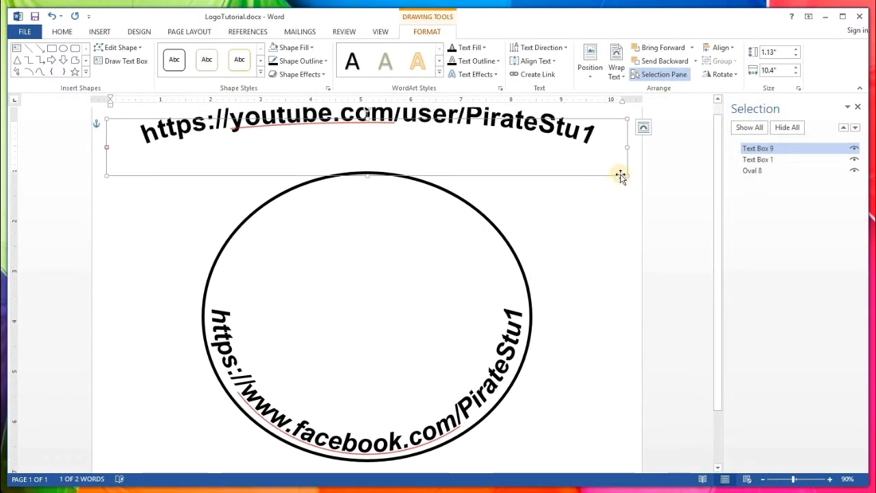
drag(628, 175, 328, 289)
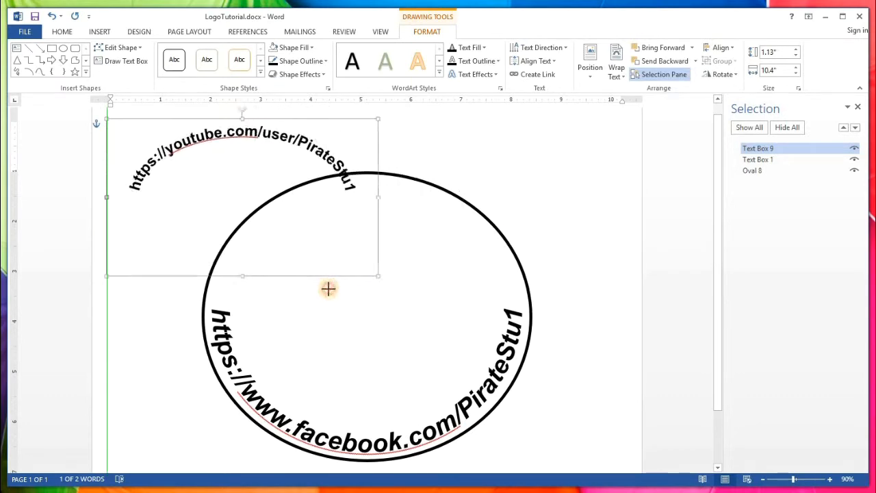
drag(371, 313, 430, 426)
drag(398, 135, 457, 168)
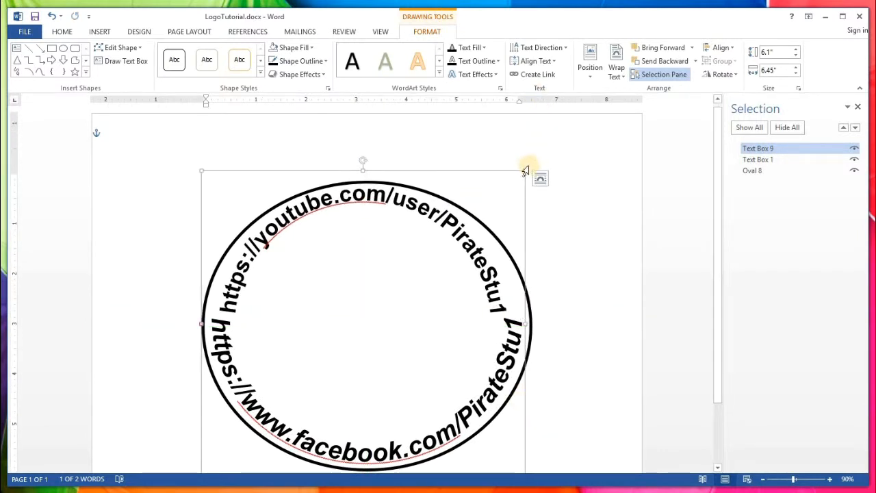
Step: Fine-tune the YouTube URL along the oval's inner upper edge, resizing its box to about 5.96" high by 6.83" wide
mouse_move(525, 169)
mouse_down()
mouse_move(547, 171)
mouse_move(415, 157)
mouse_up()
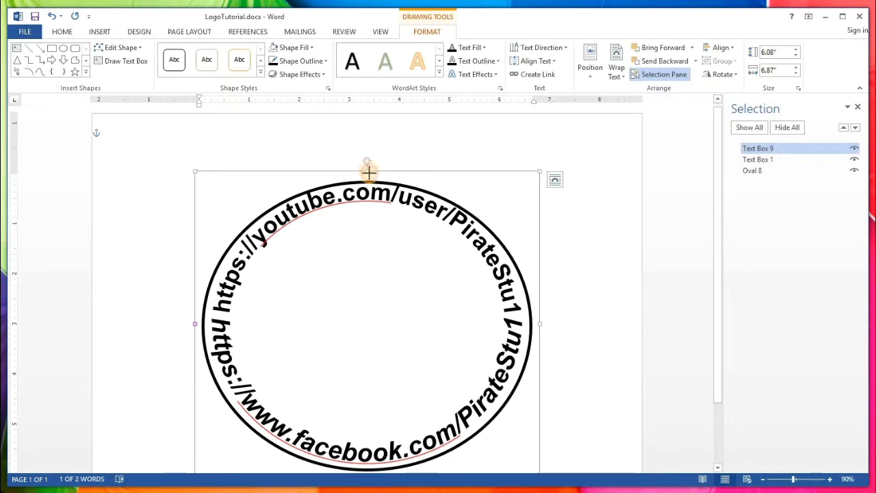
drag(368, 171, 368, 174)
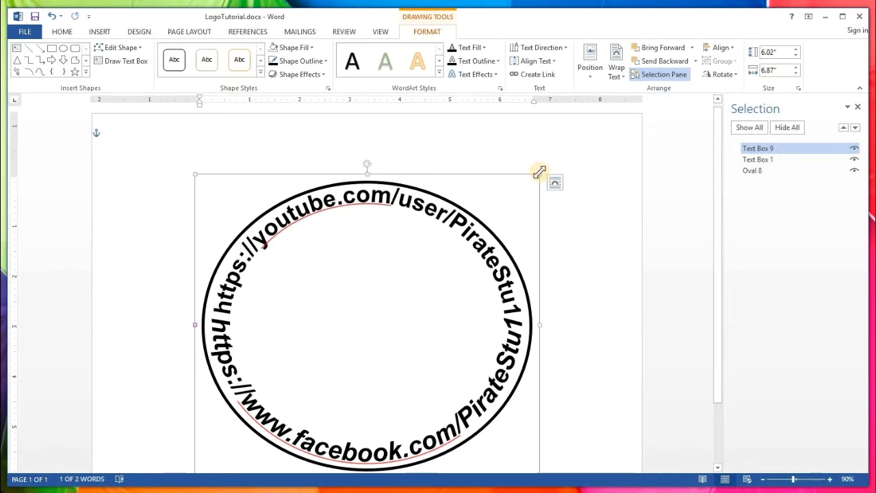
drag(518, 174, 497, 178)
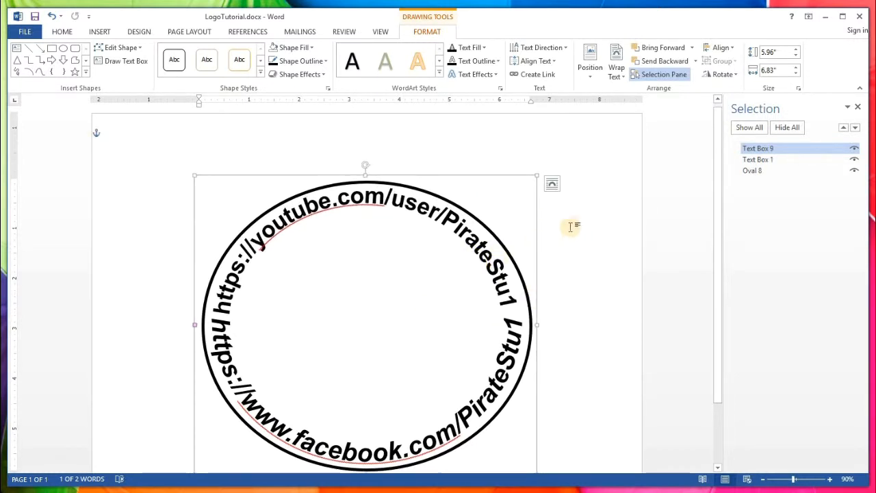
click(596, 237)
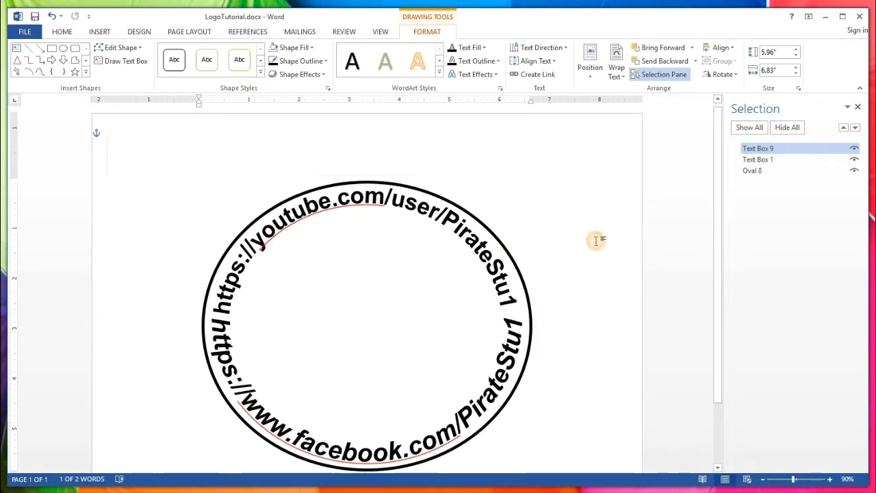
click(412, 247)
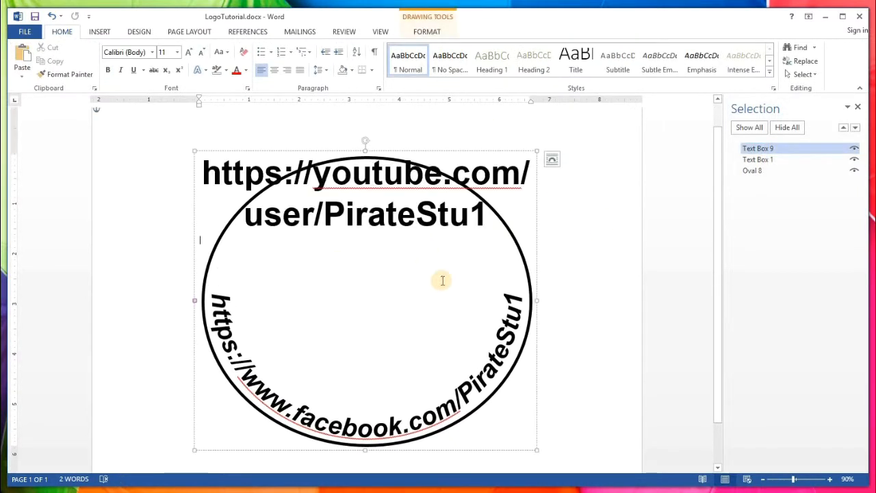
click(563, 209)
click(412, 270)
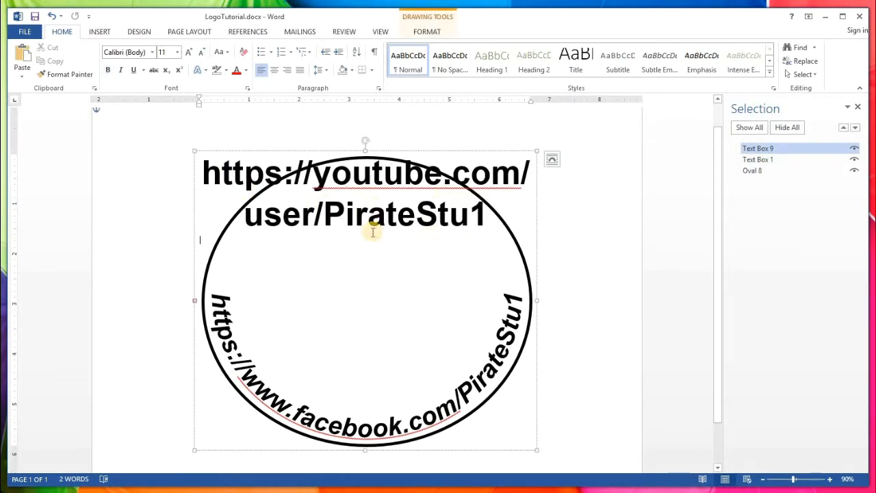
Step: Insert the picture piratestuukestickeryellowTrimmed.jpg into the document
click(621, 178)
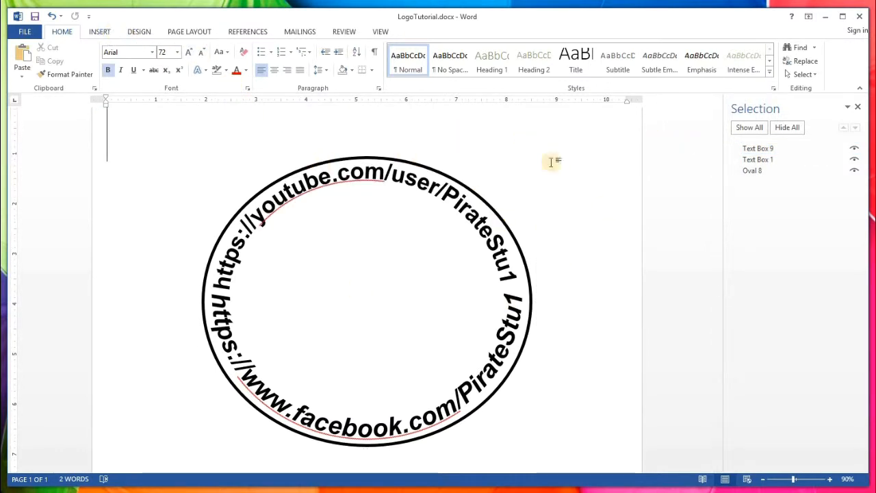
click(101, 33)
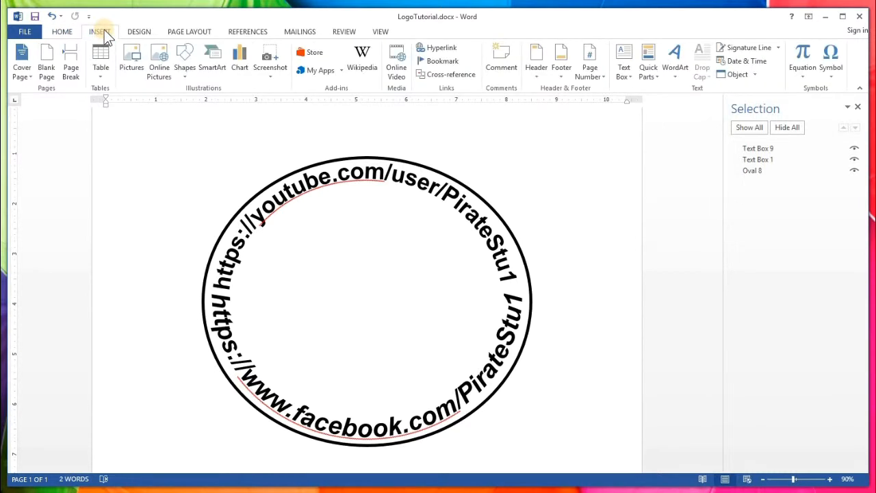
click(135, 69)
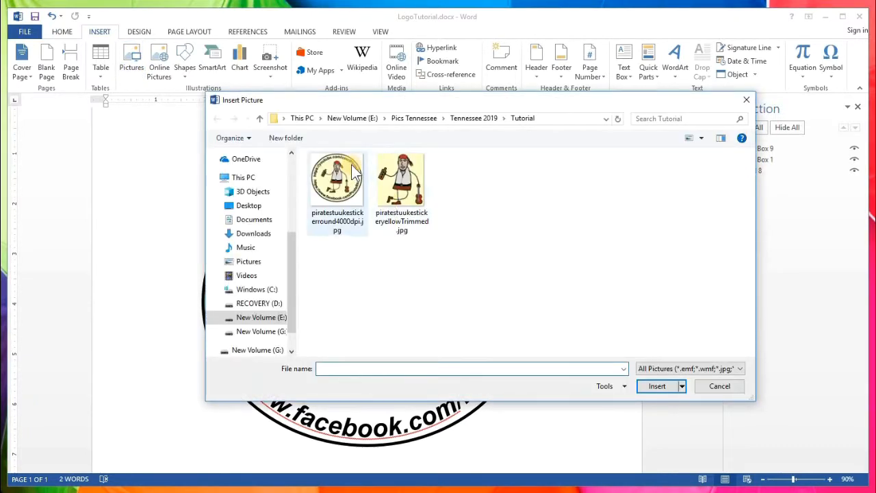
click(407, 197)
double_click(407, 196)
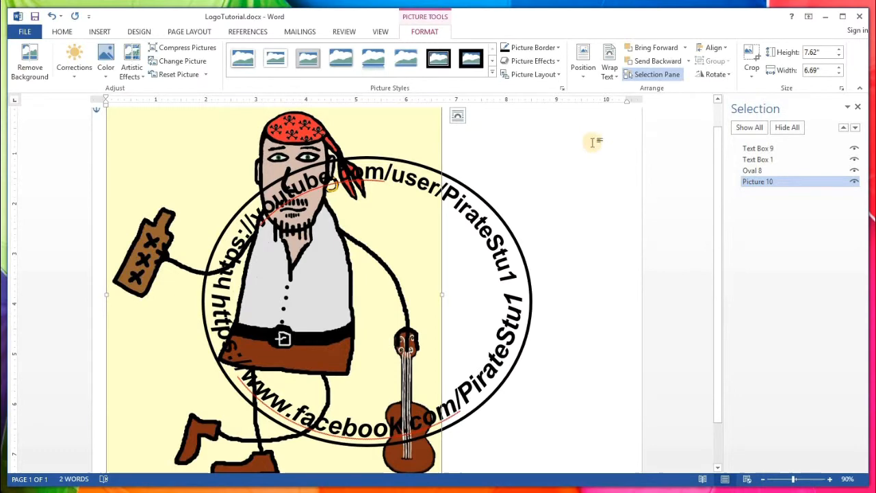
Step: Shrink the pirate picture to about 3.99" high by 3.5" wide and move it inside the oval between the curved URLs
scroll(538, 160, up, 1)
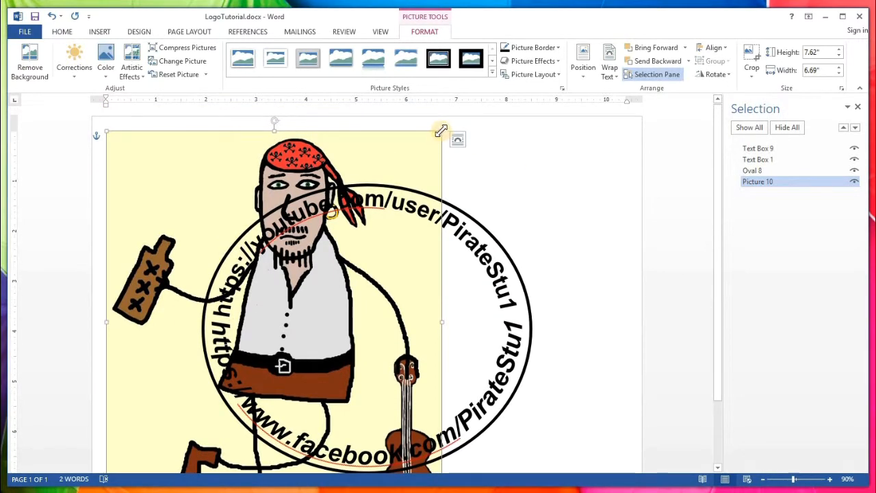
drag(441, 131, 272, 326)
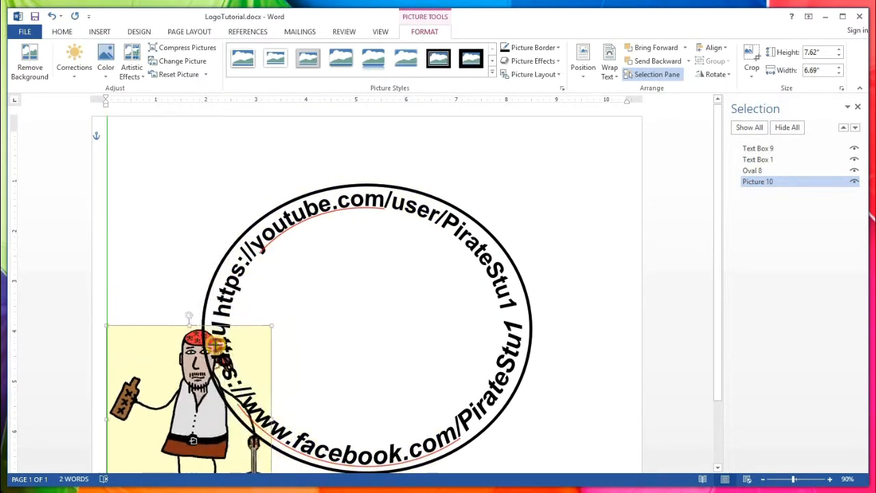
drag(217, 345, 217, 346)
drag(159, 374, 337, 268)
drag(293, 237, 242, 203)
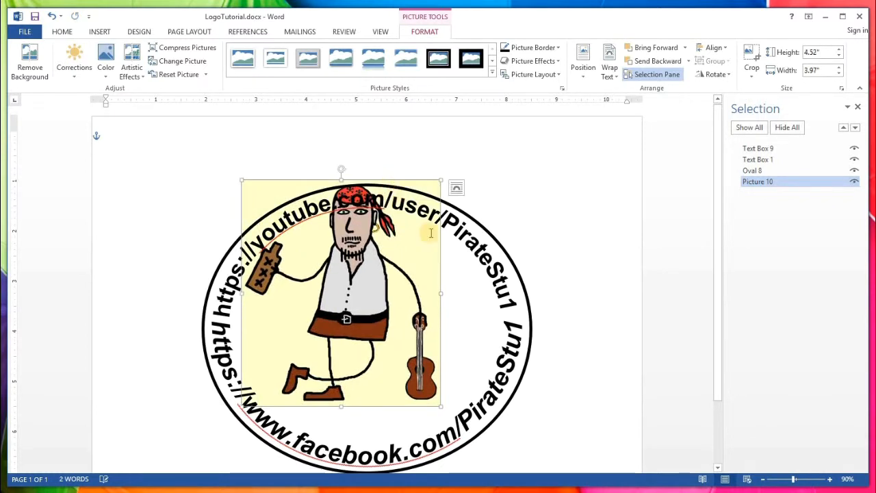
drag(413, 180, 419, 209)
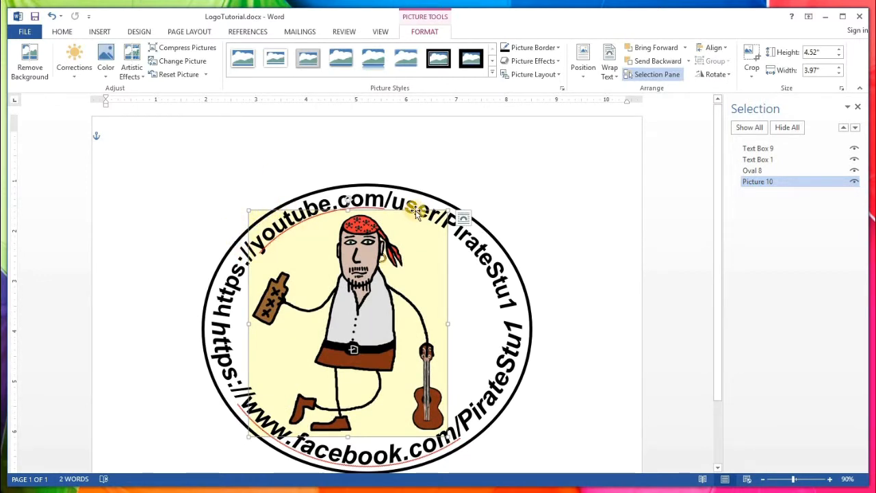
drag(447, 210, 424, 236)
Step: Try to select the pirate picture behind the YouTube WordArt directly on the page
click(402, 267)
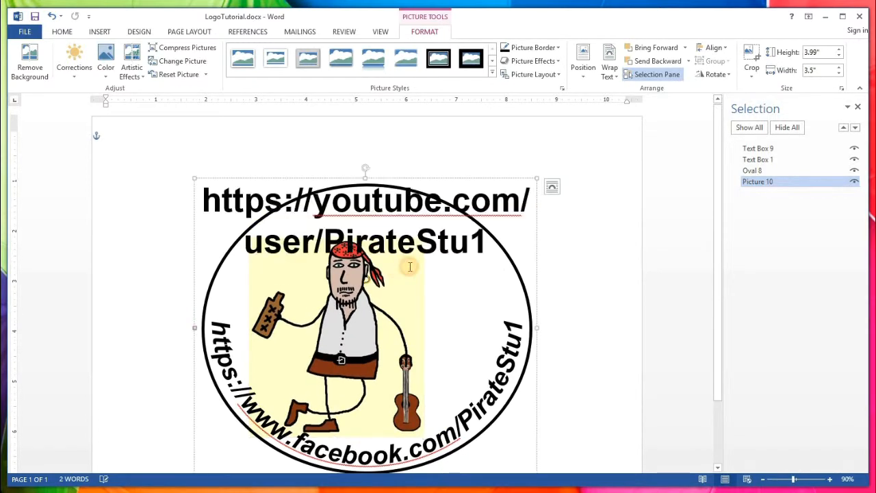
click(618, 308)
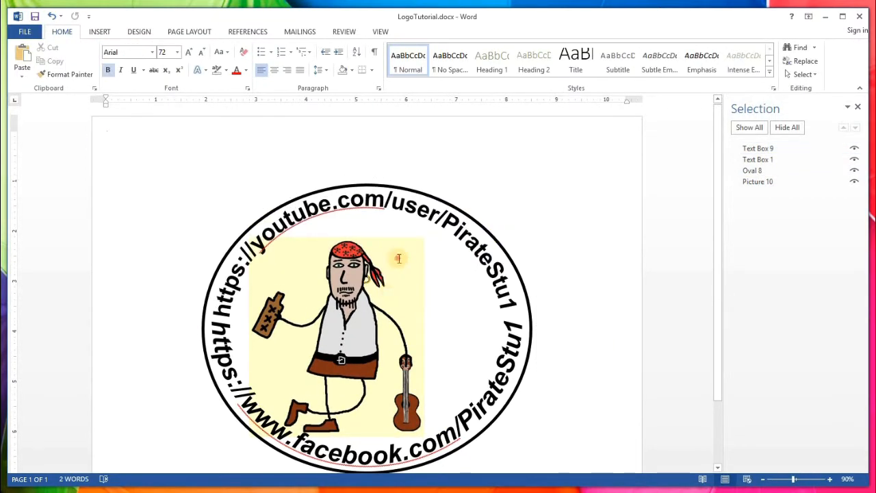
click(395, 261)
click(343, 291)
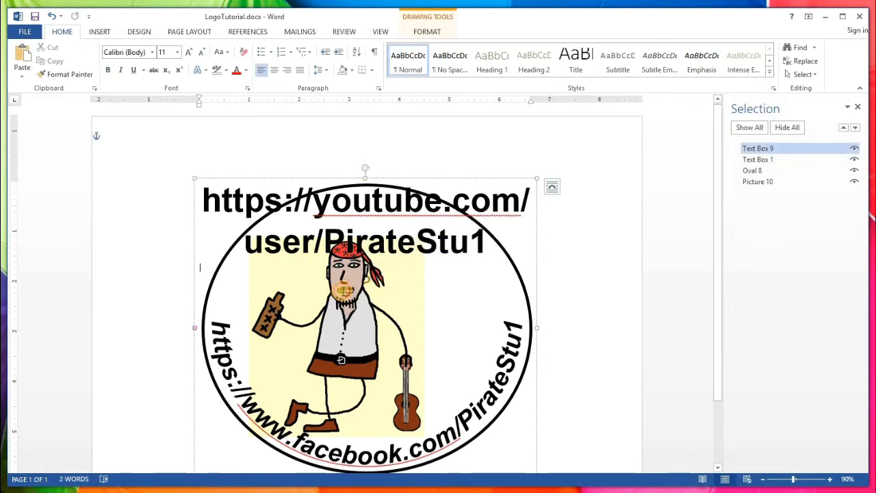
click(350, 198)
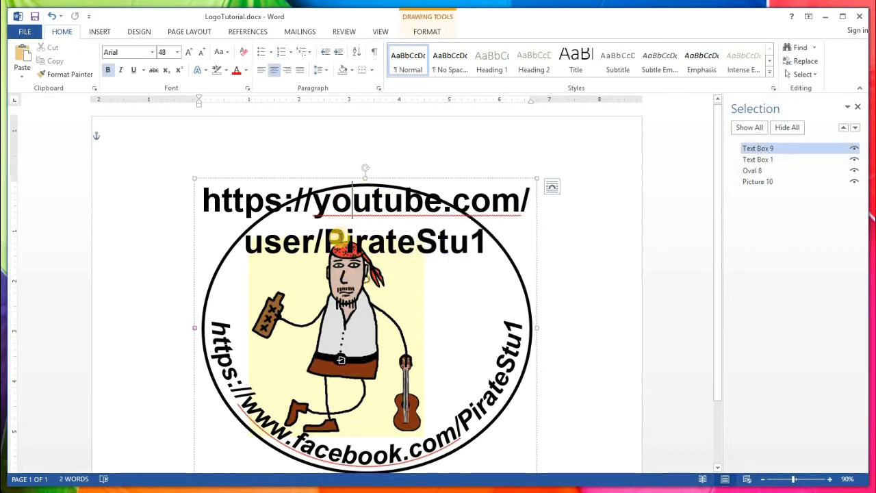
click(514, 149)
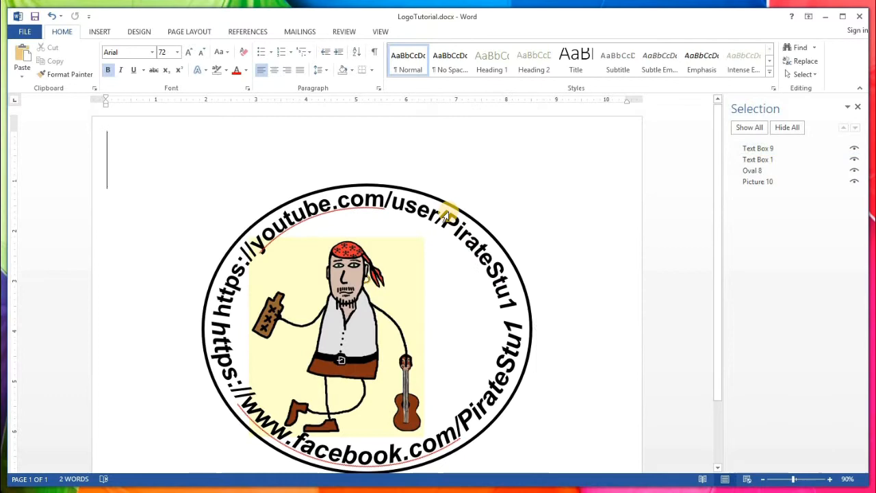
double_click(445, 217)
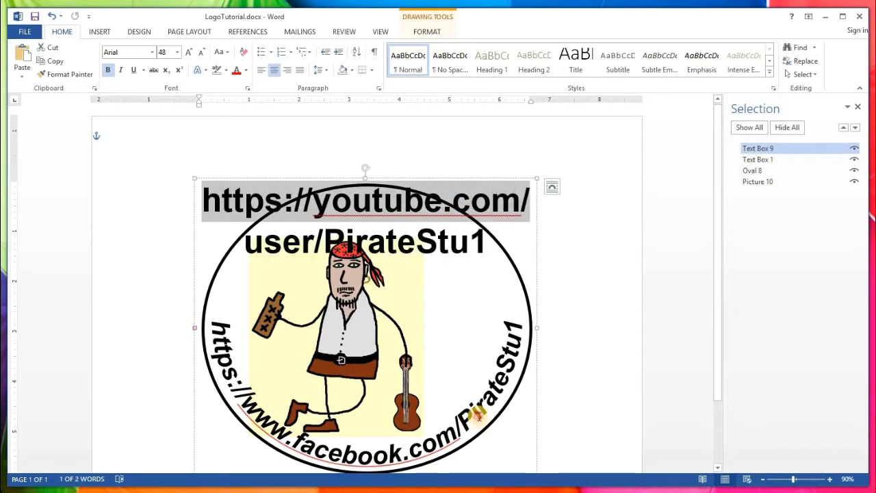
click(385, 361)
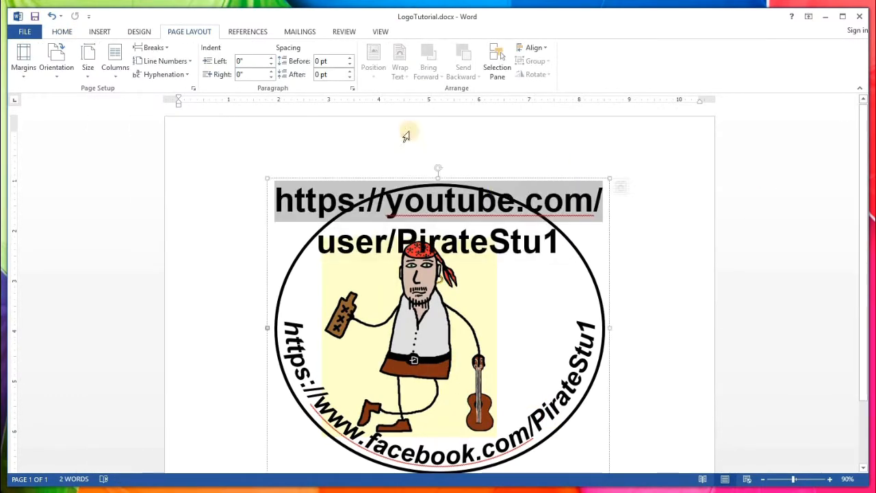
click(640, 225)
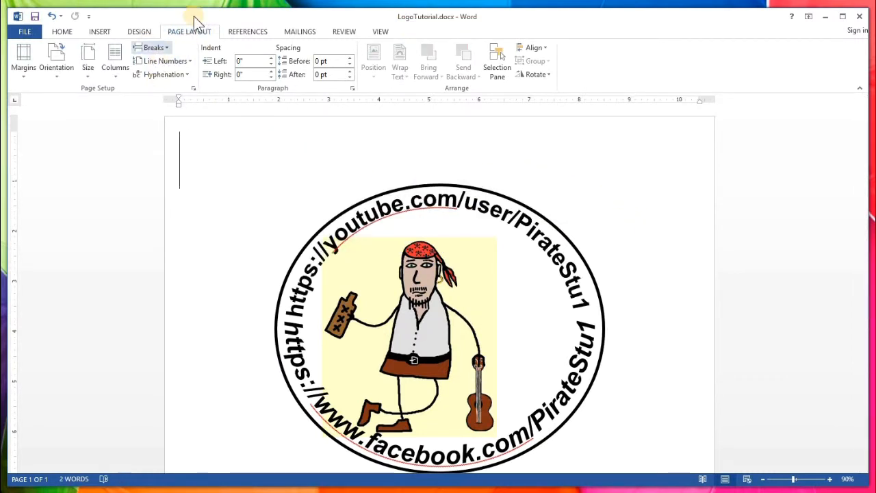
Step: Display the list of document objects, select Picture 10 from it, and move the picture toward the oval's centre
click(496, 73)
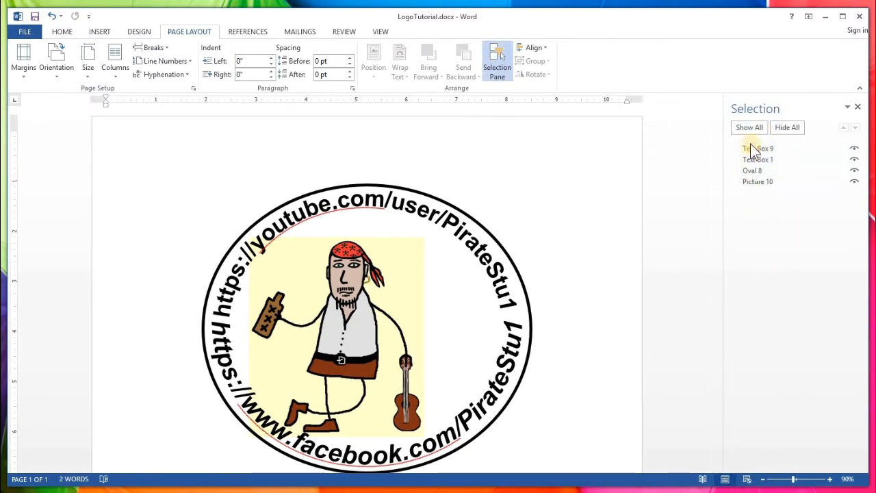
click(764, 182)
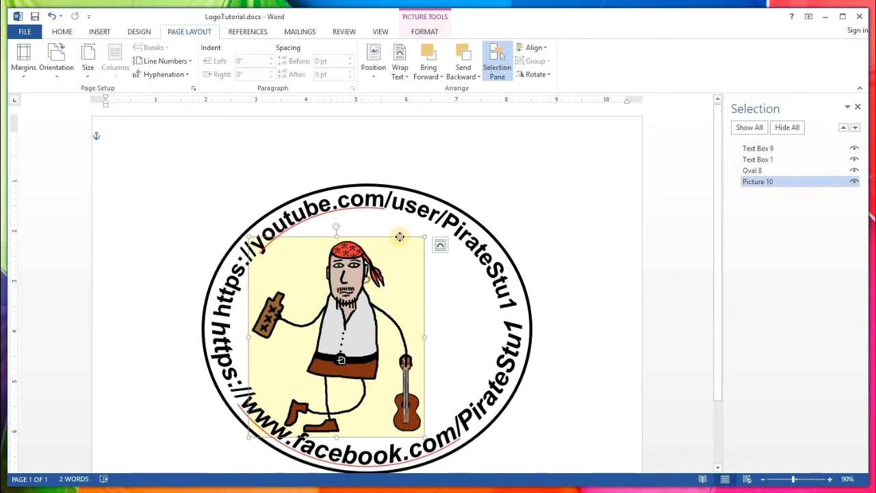
drag(401, 236, 426, 233)
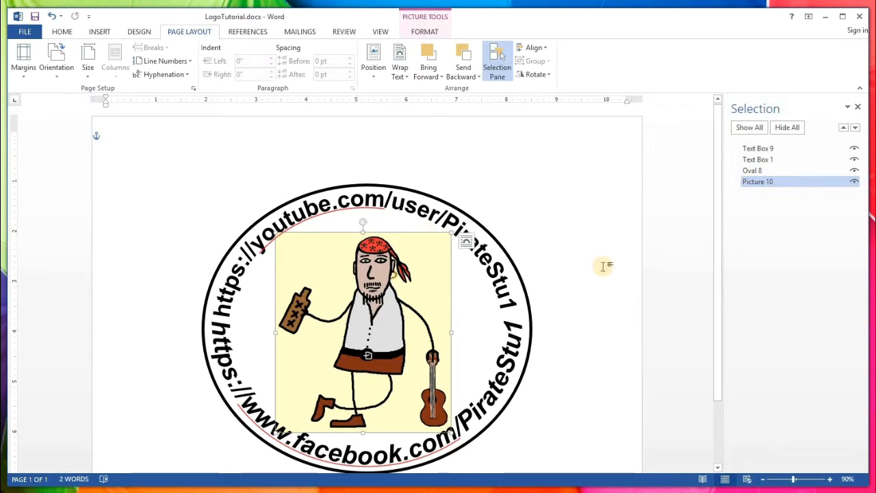
click(469, 304)
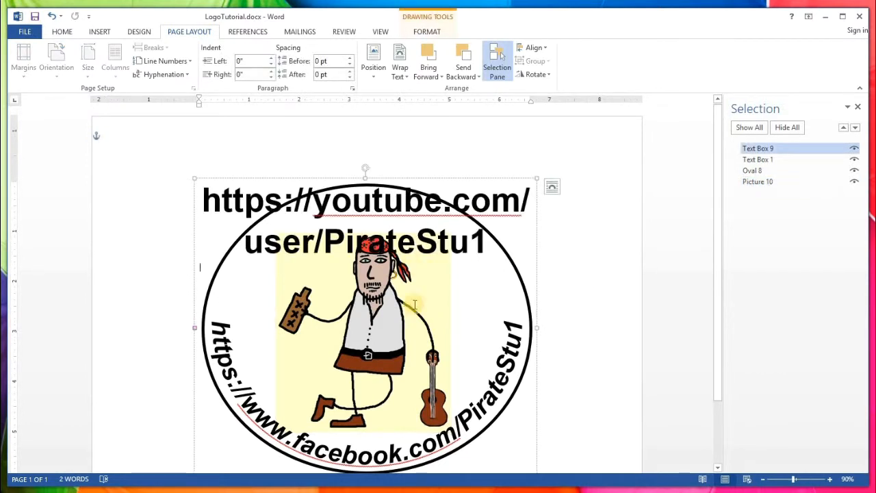
click(567, 287)
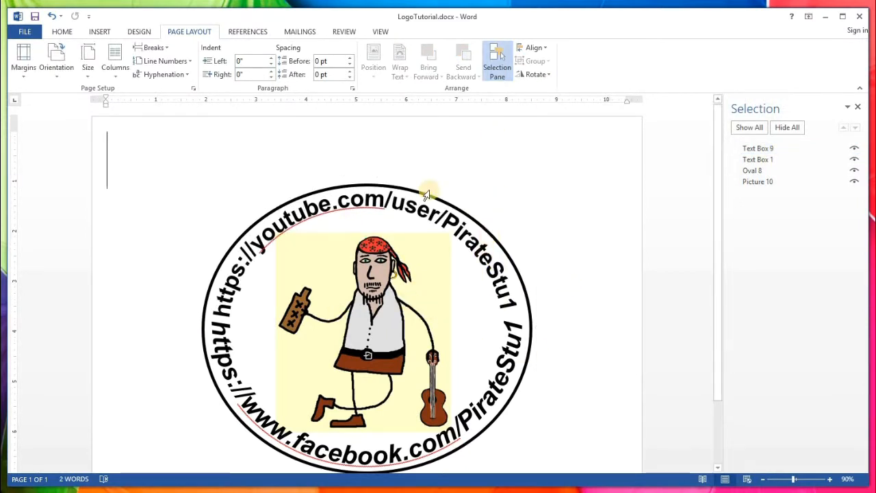
Step: Fill the oval with the pale yellow theme colour to match the picture's background
click(753, 170)
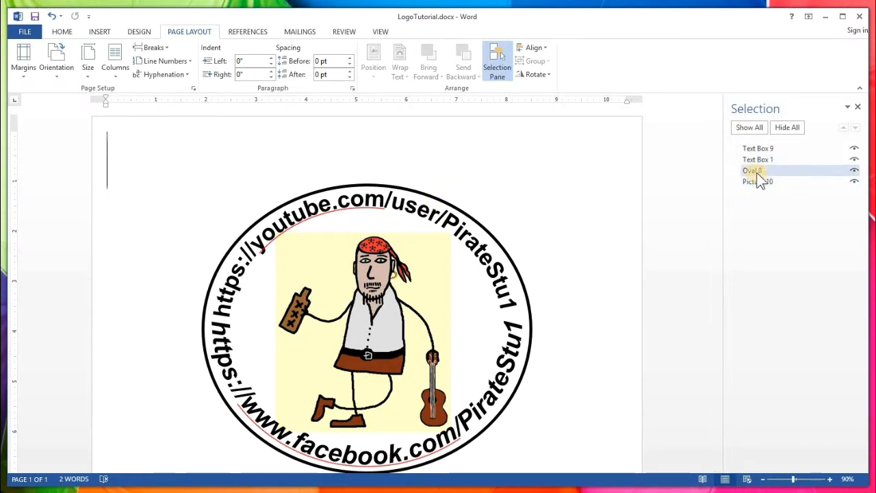
right_click(498, 185)
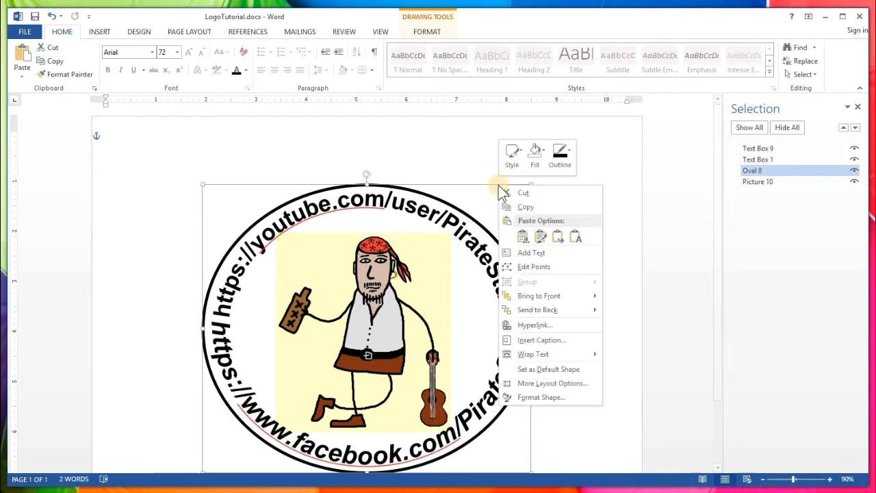
click(545, 154)
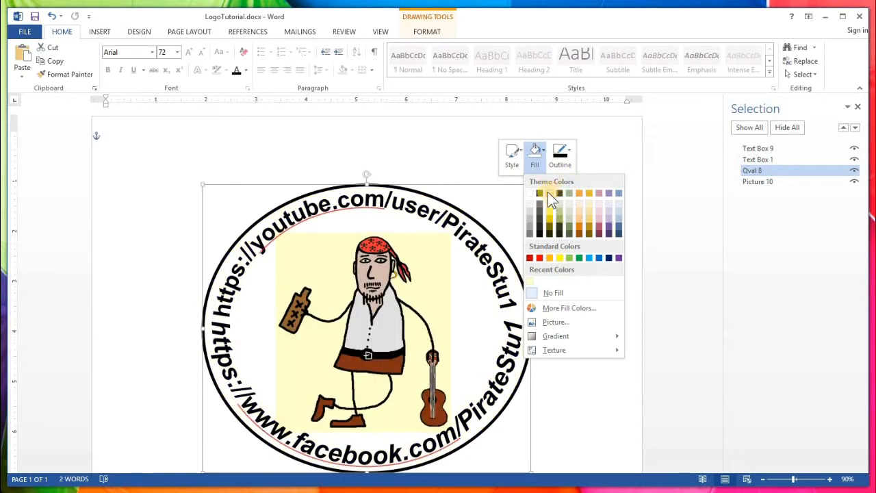
click(548, 192)
click(603, 171)
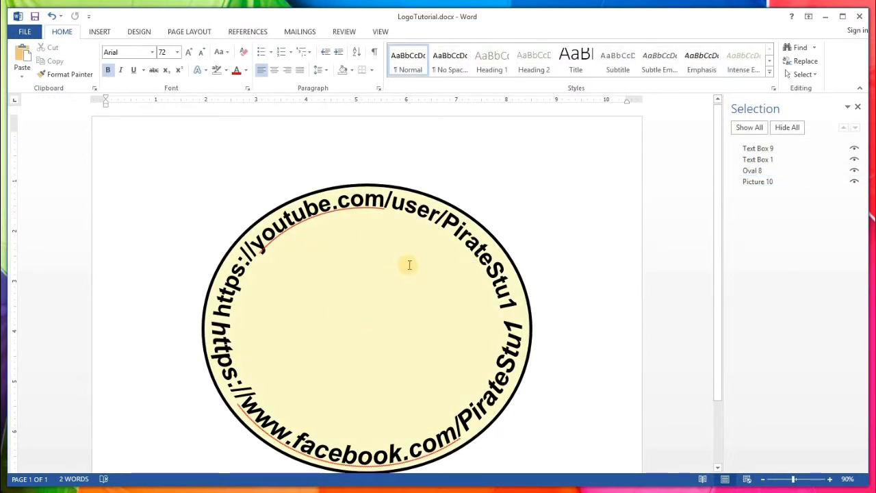
Step: Select the pirate picture hidden behind the filled oval
click(760, 182)
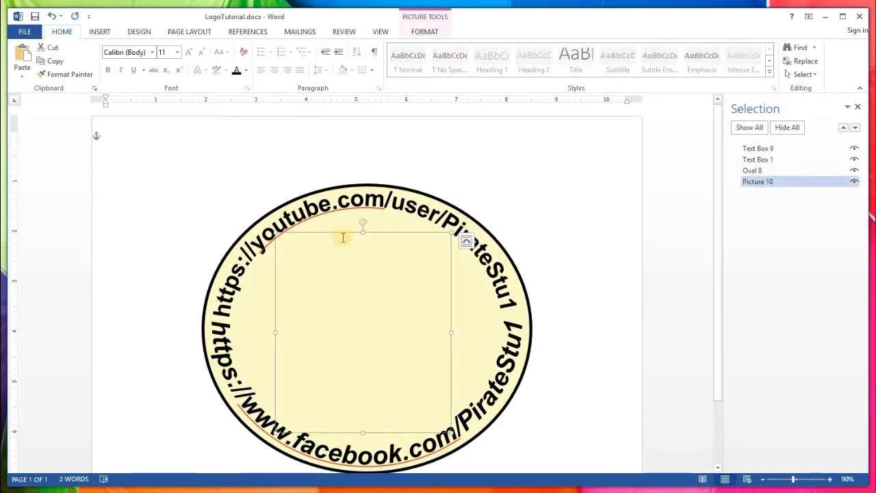